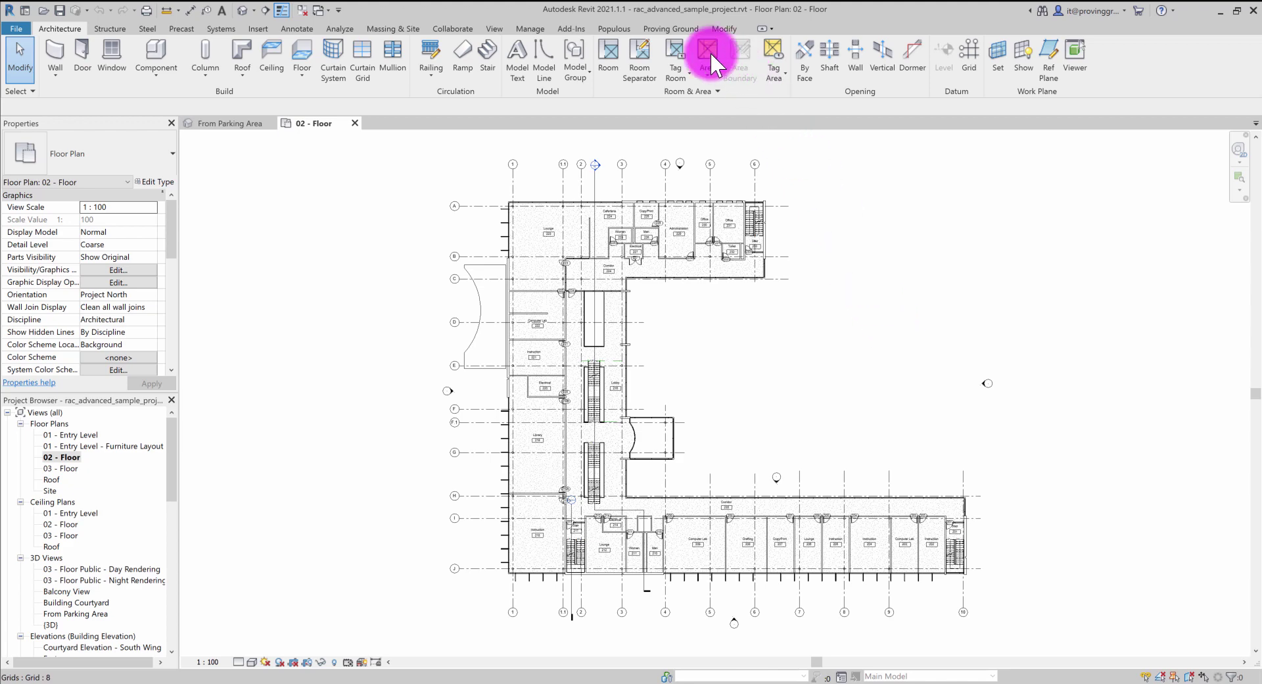
Open the Tracer 3D export options and review the available export presets, keeping Everything selected.
click(678, 29)
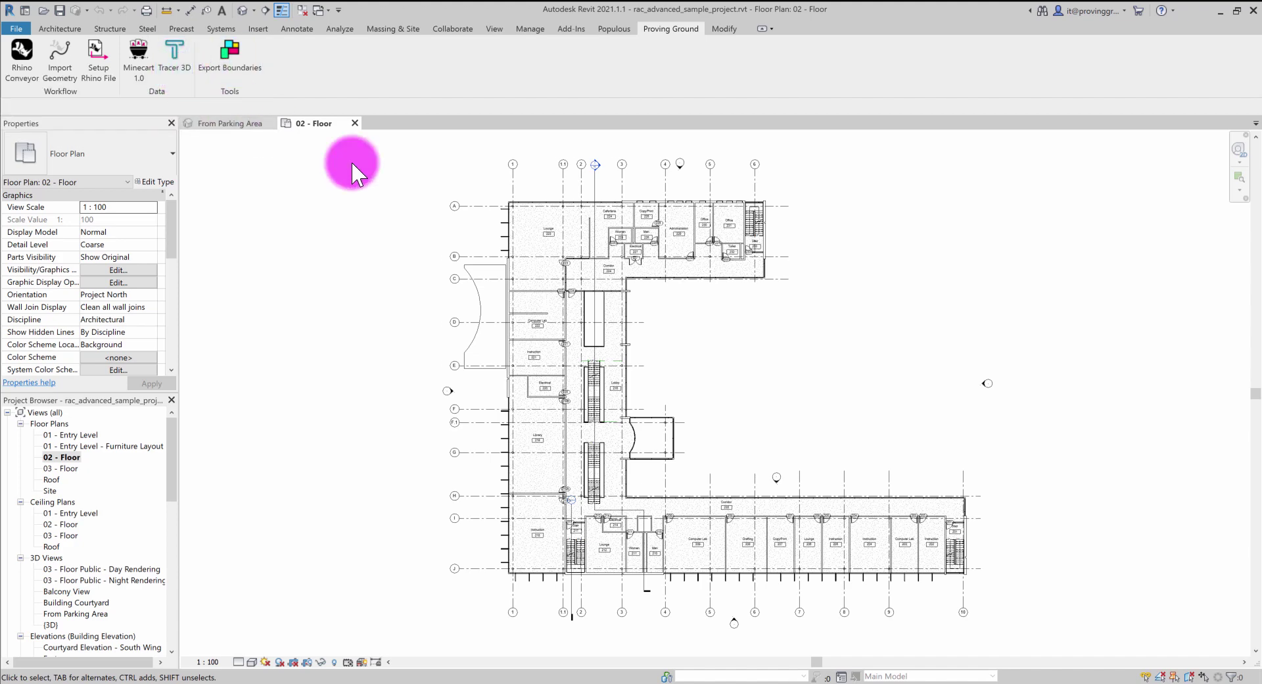
click(175, 56)
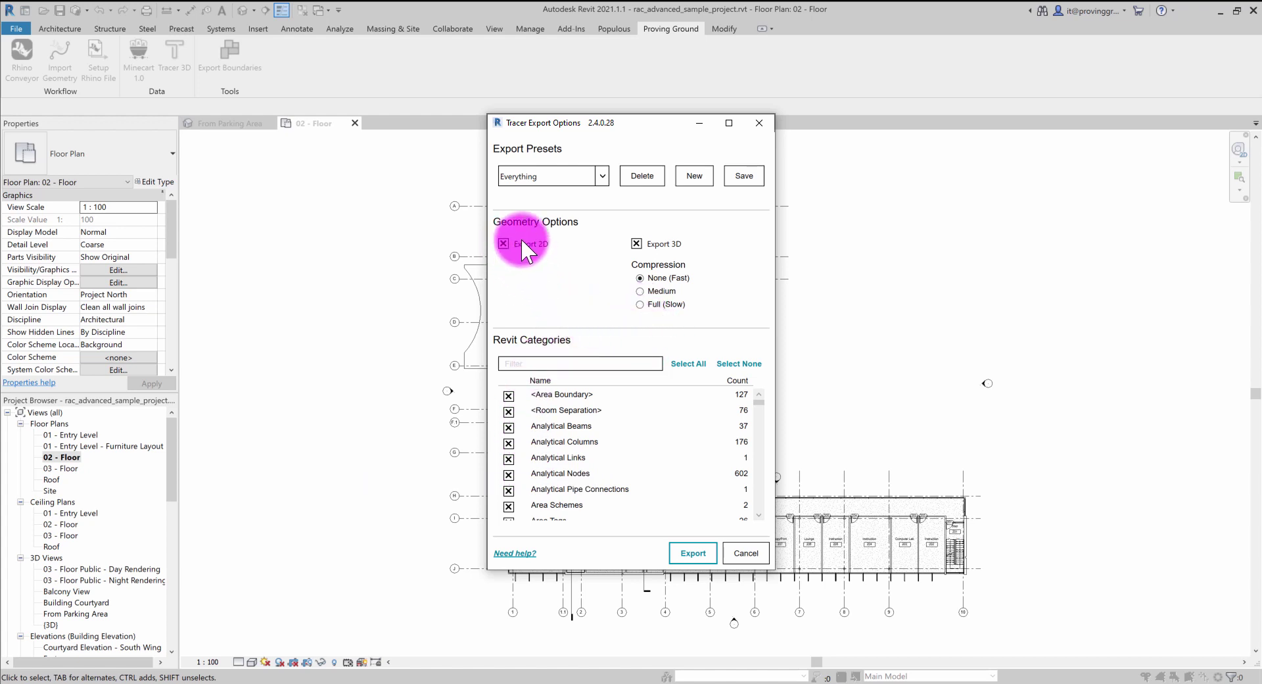
click(602, 176)
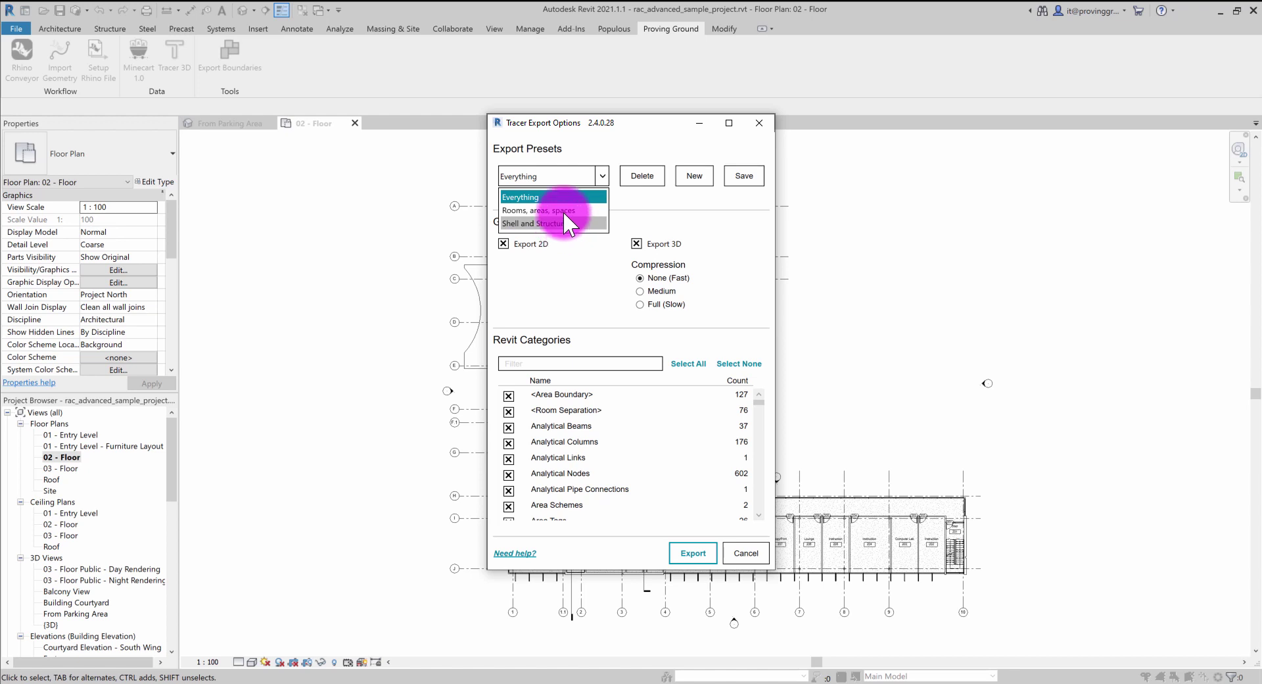
click(630, 200)
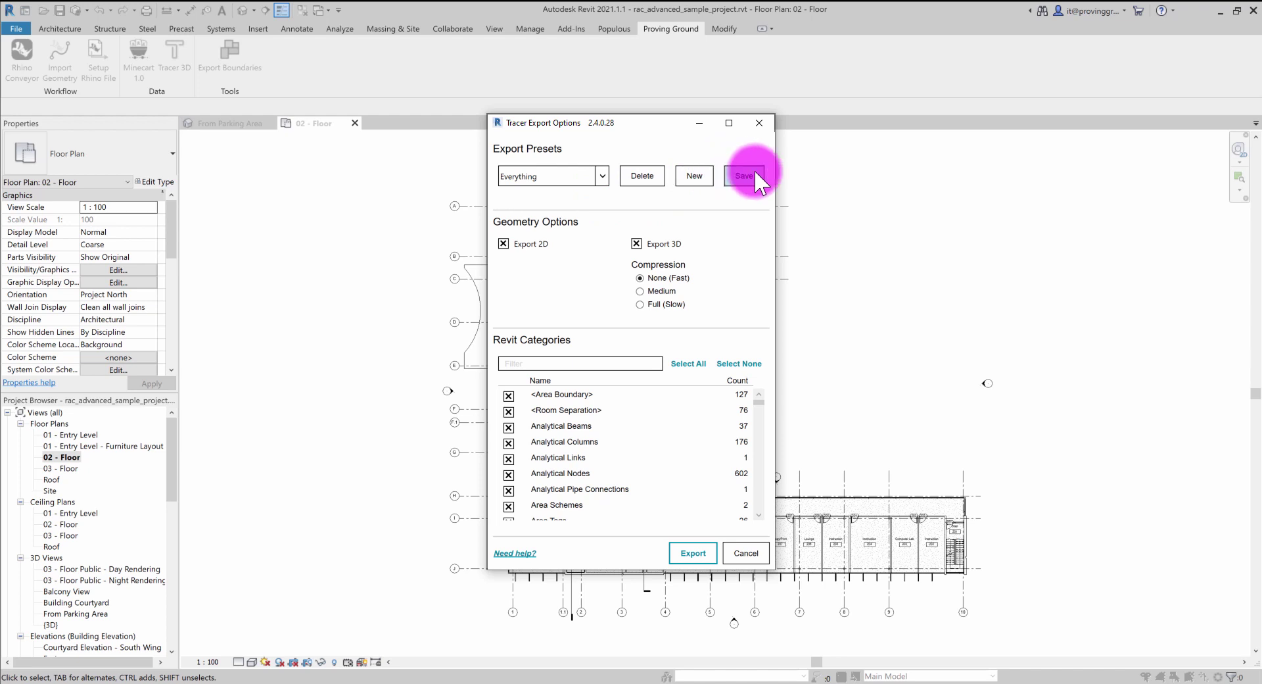
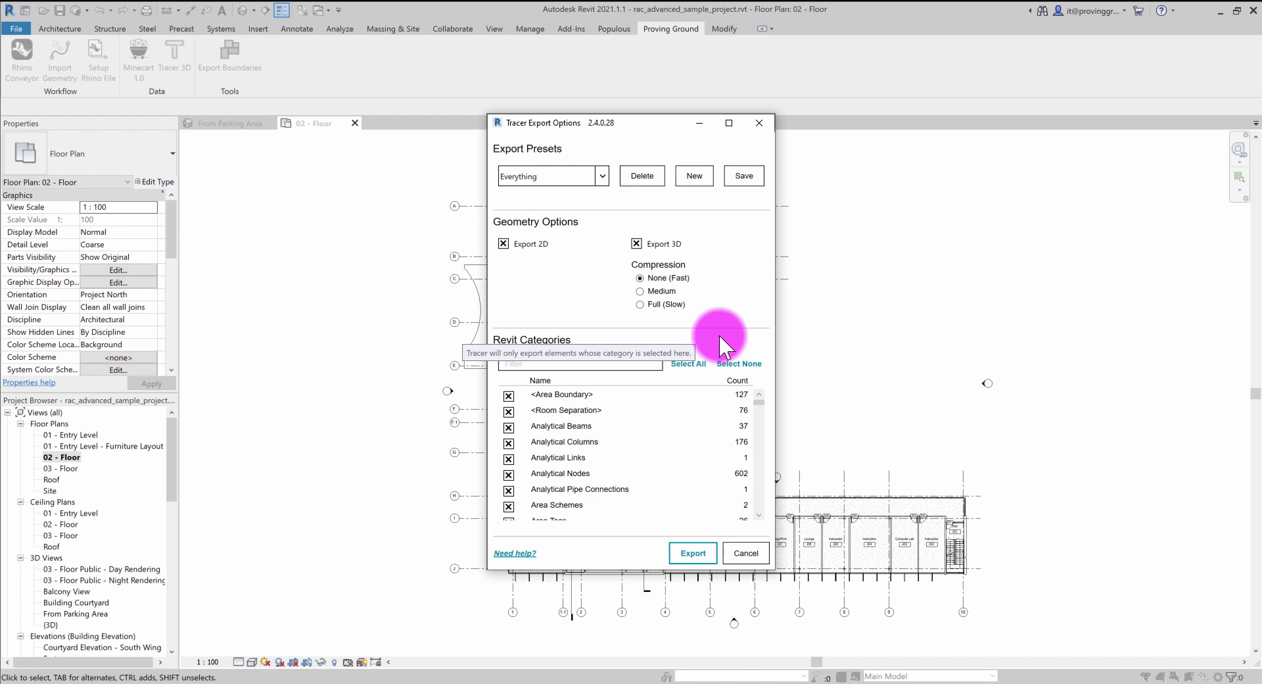
Deselect all Revit categories, filter the list by "Rooms" and include only the Rooms category in the export.
click(748, 361)
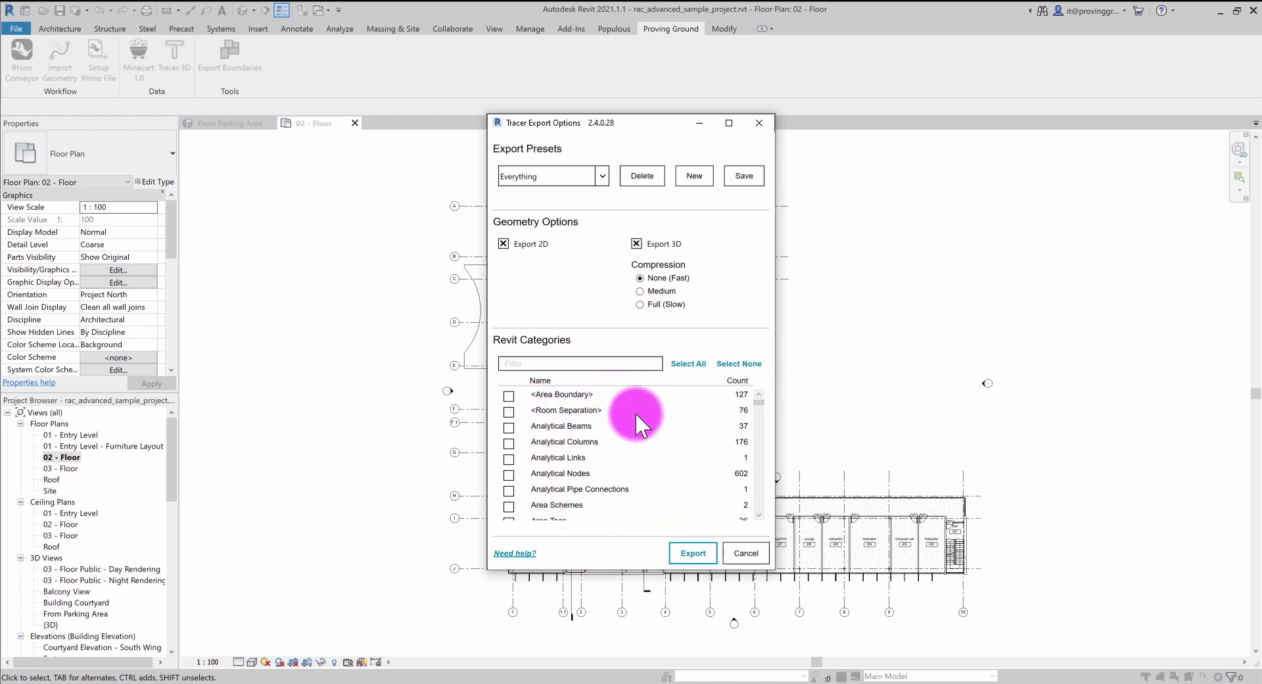
click(735, 380)
click(735, 379)
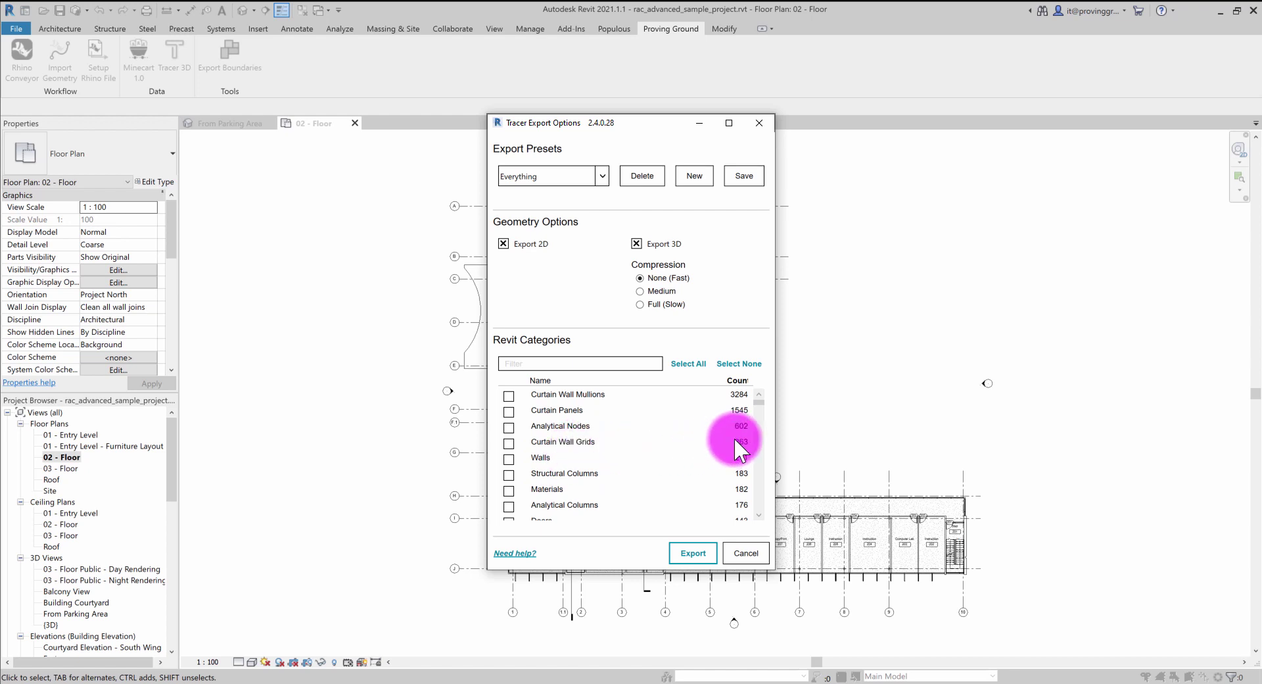
click(760, 403)
drag(758, 403, 758, 394)
click(562, 364)
text(Rooms)
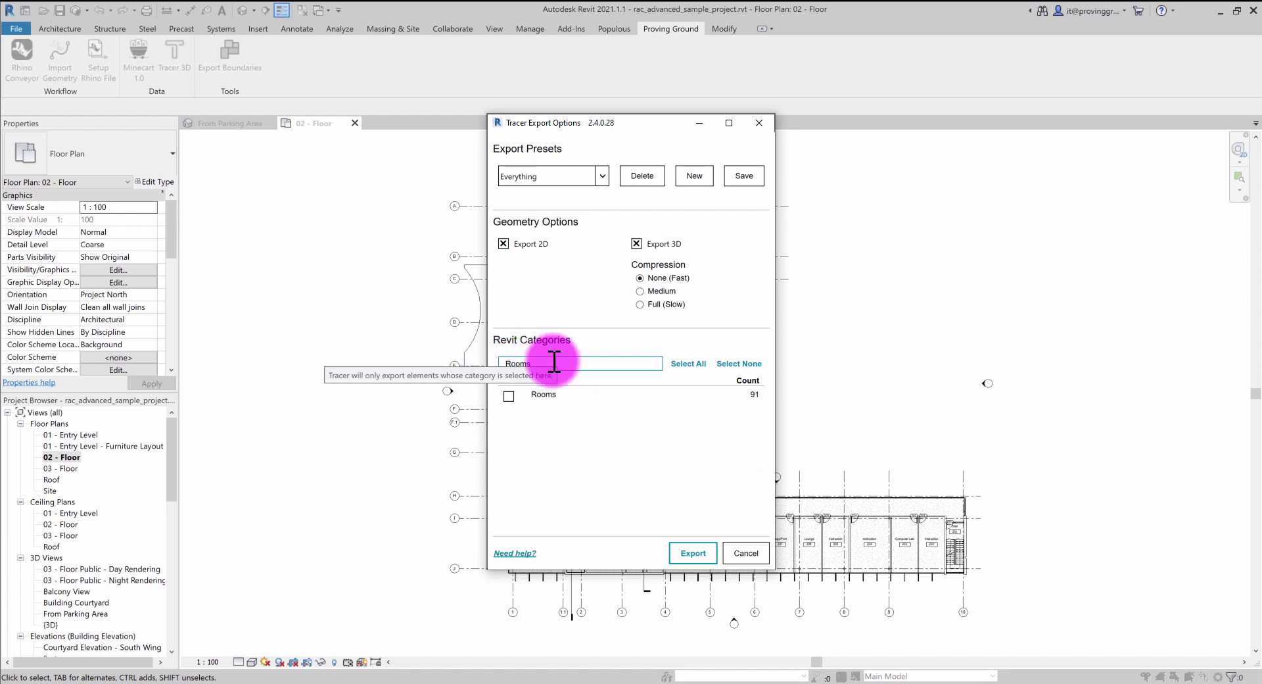
click(508, 396)
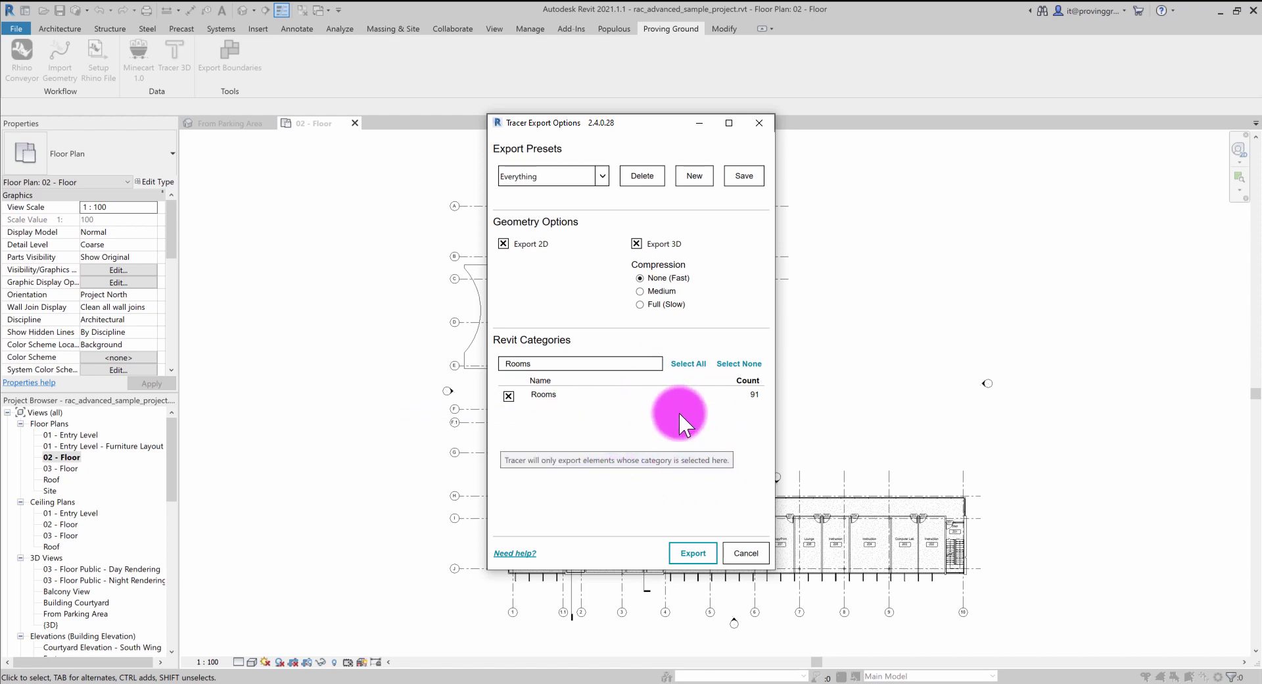
Export the rooms to the Desktop as an SQLite database named rac_advanced_sample_project-roomsonly.db.
click(693, 552)
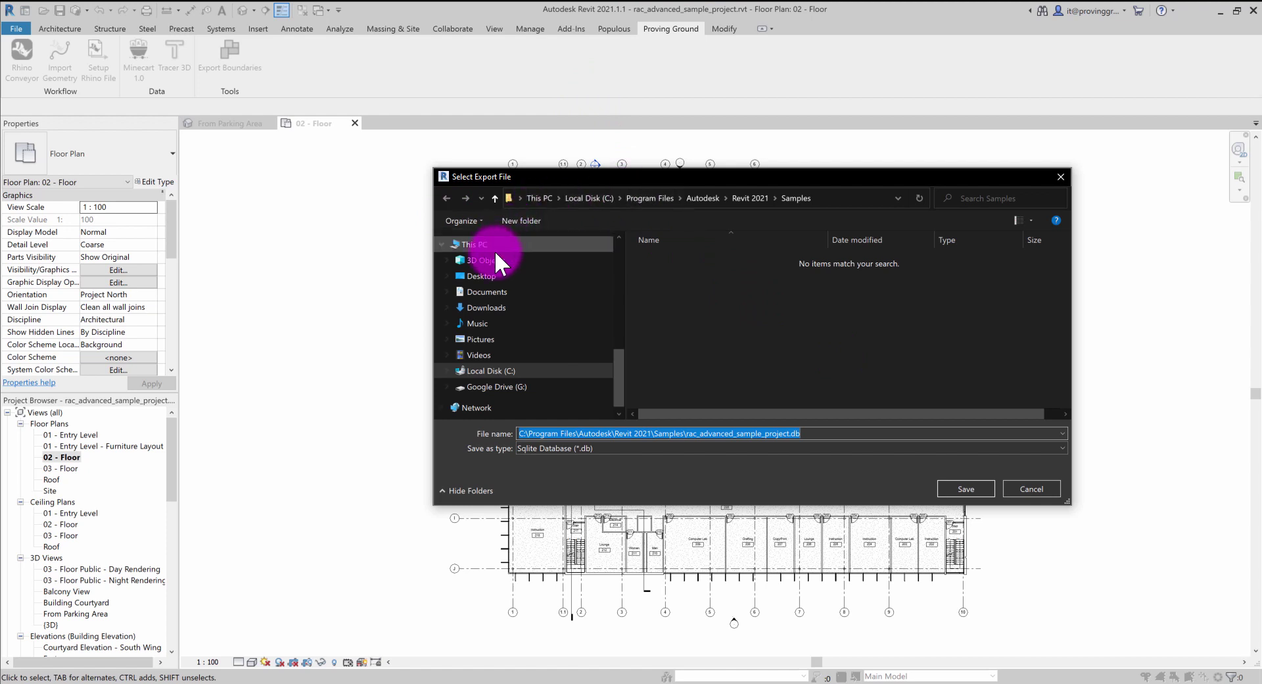
click(485, 276)
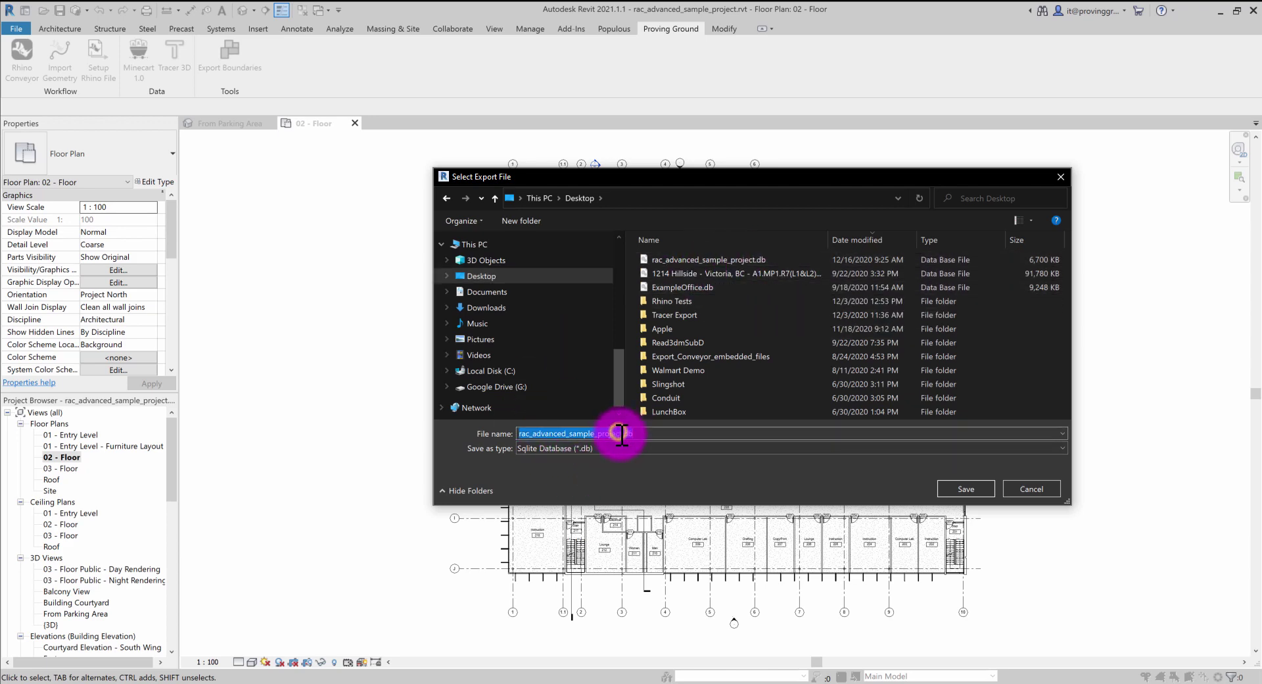
text(roomsonly)
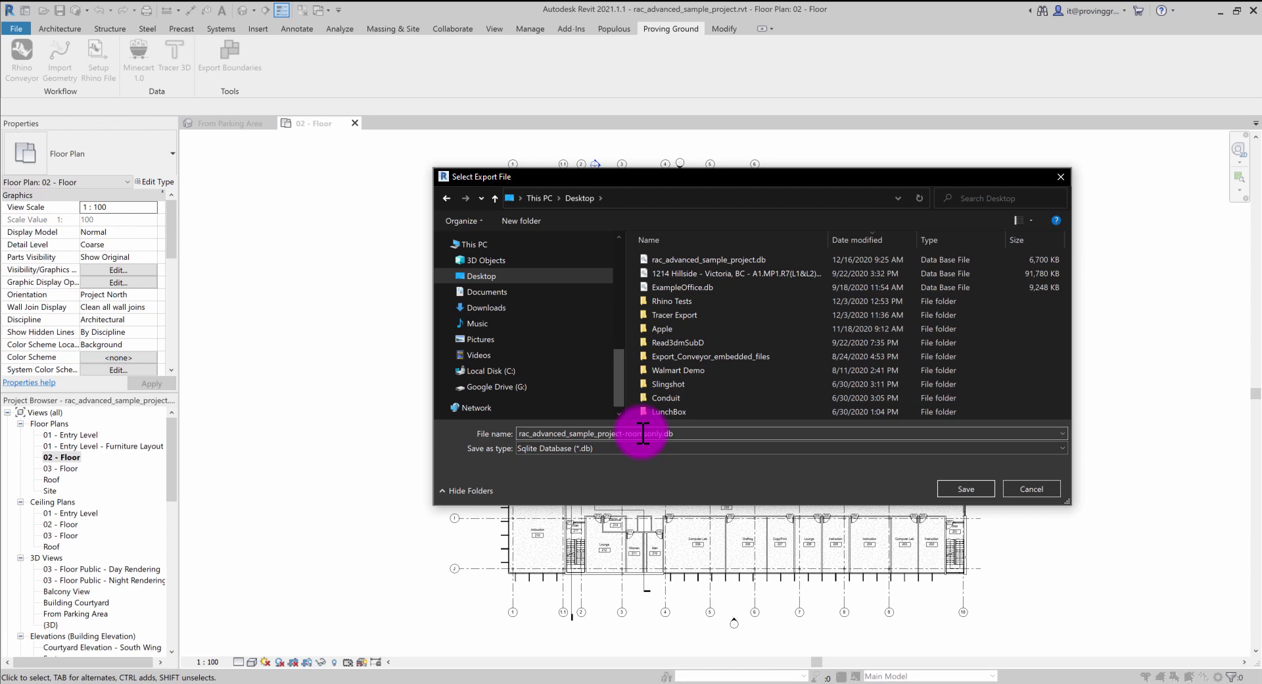
click(964, 488)
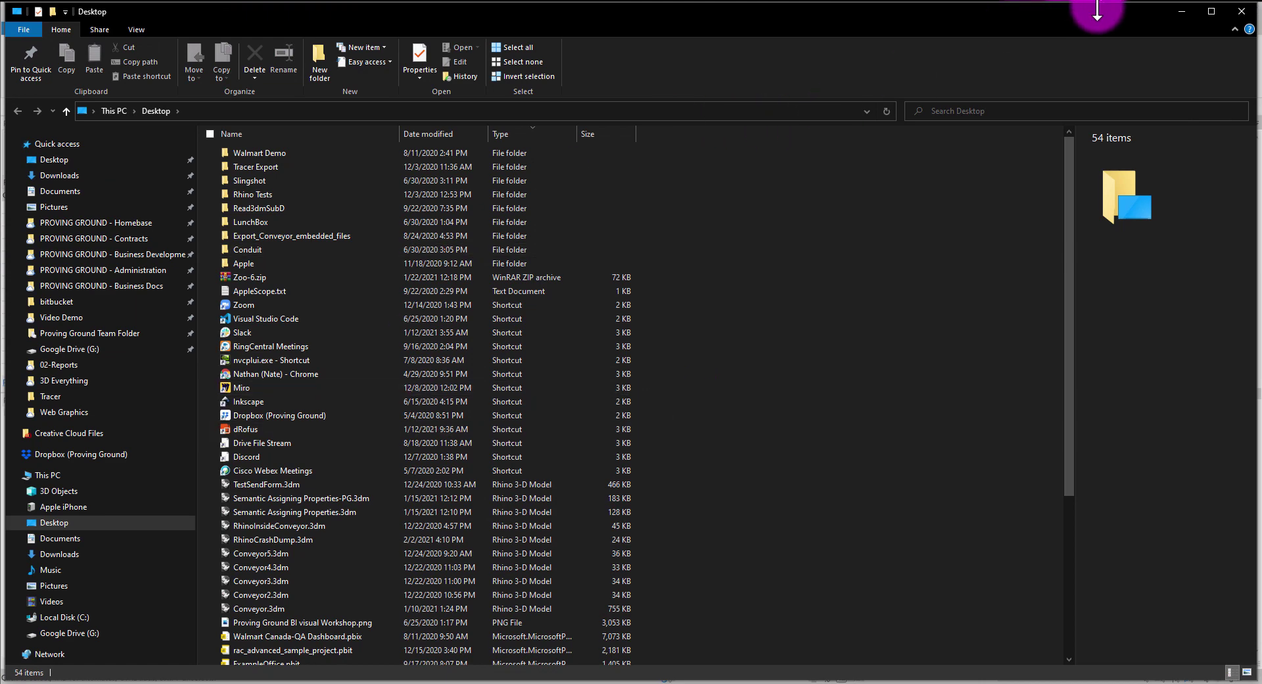
Look through the Desktop folder's files in a smaller File Explorer window and minimise it.
drag(1101, 9, 1062, 284)
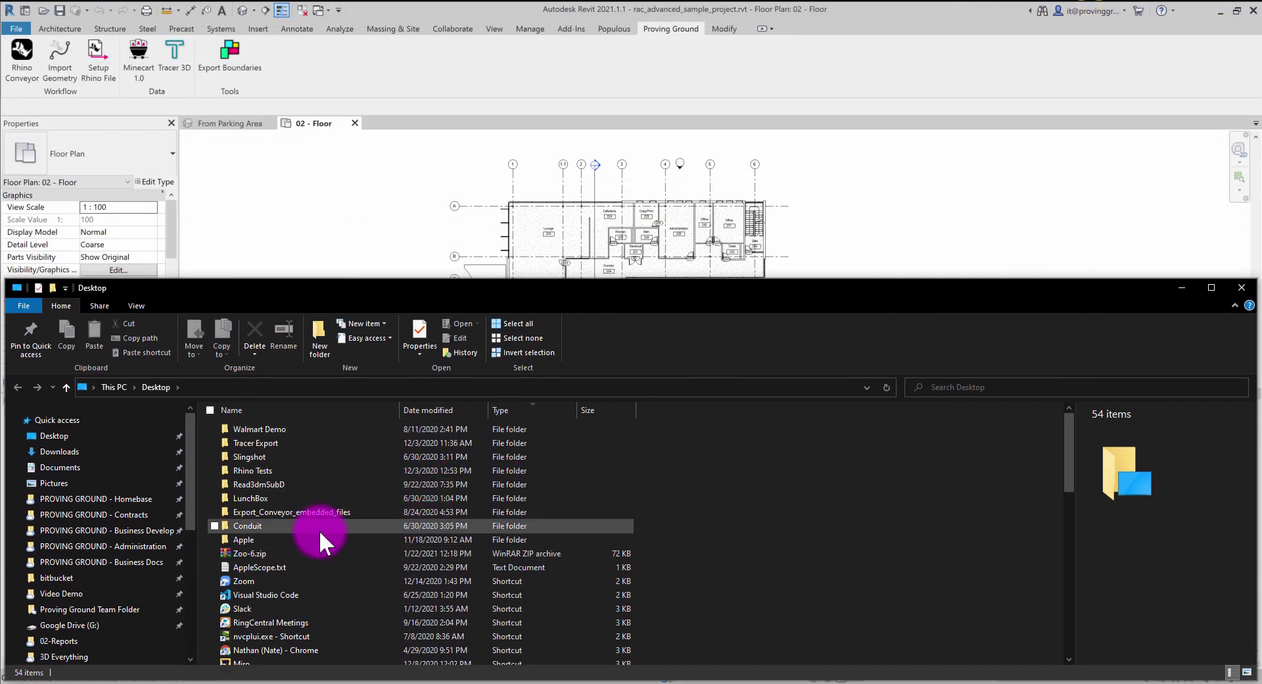
drag(6, 280, 549, 309)
drag(671, 314, 598, 213)
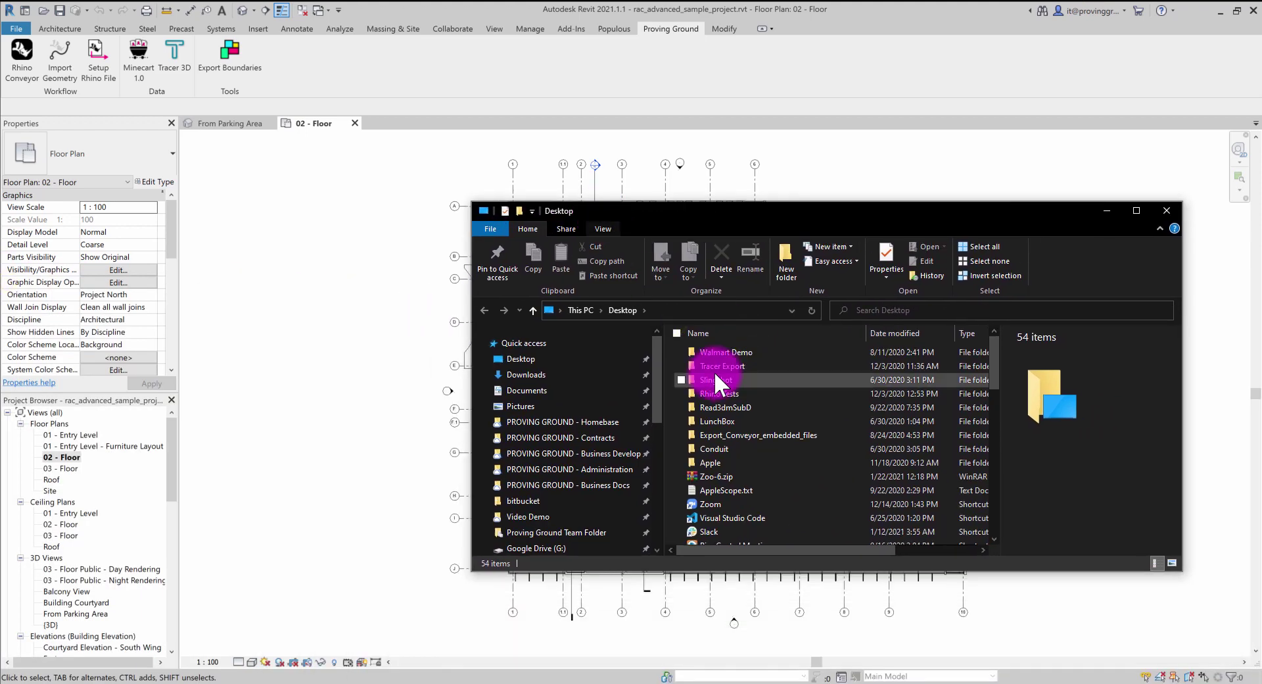
scroll(727, 379, down, 6)
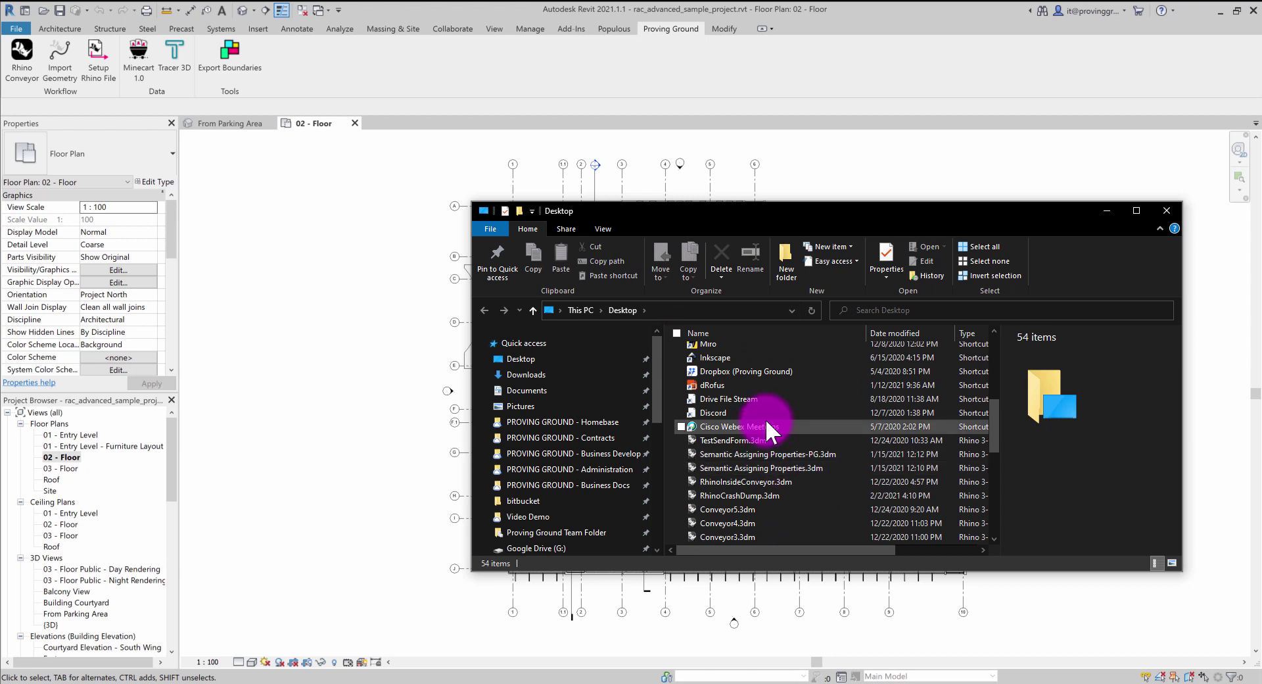
click(1111, 211)
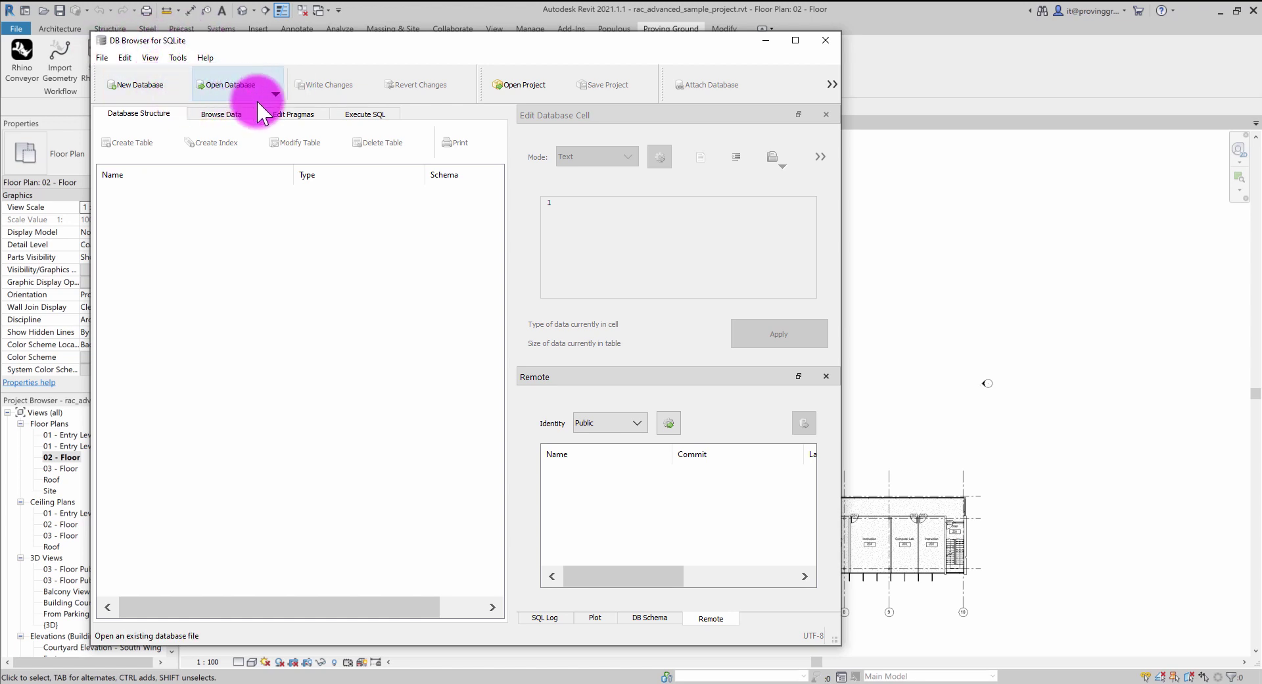
In DB Browser for SQLite, open the rac_advanced_sample_project-roomsonly.db database from the Desktop.
click(237, 80)
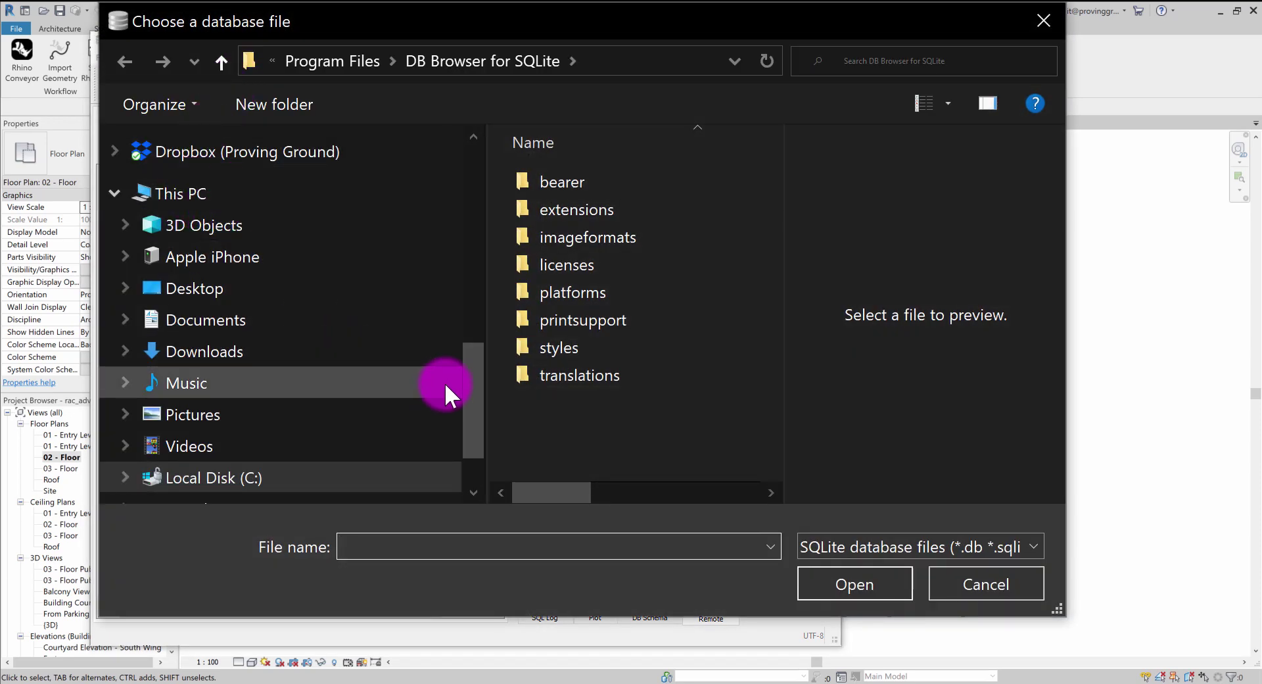
drag(472, 369, 487, 147)
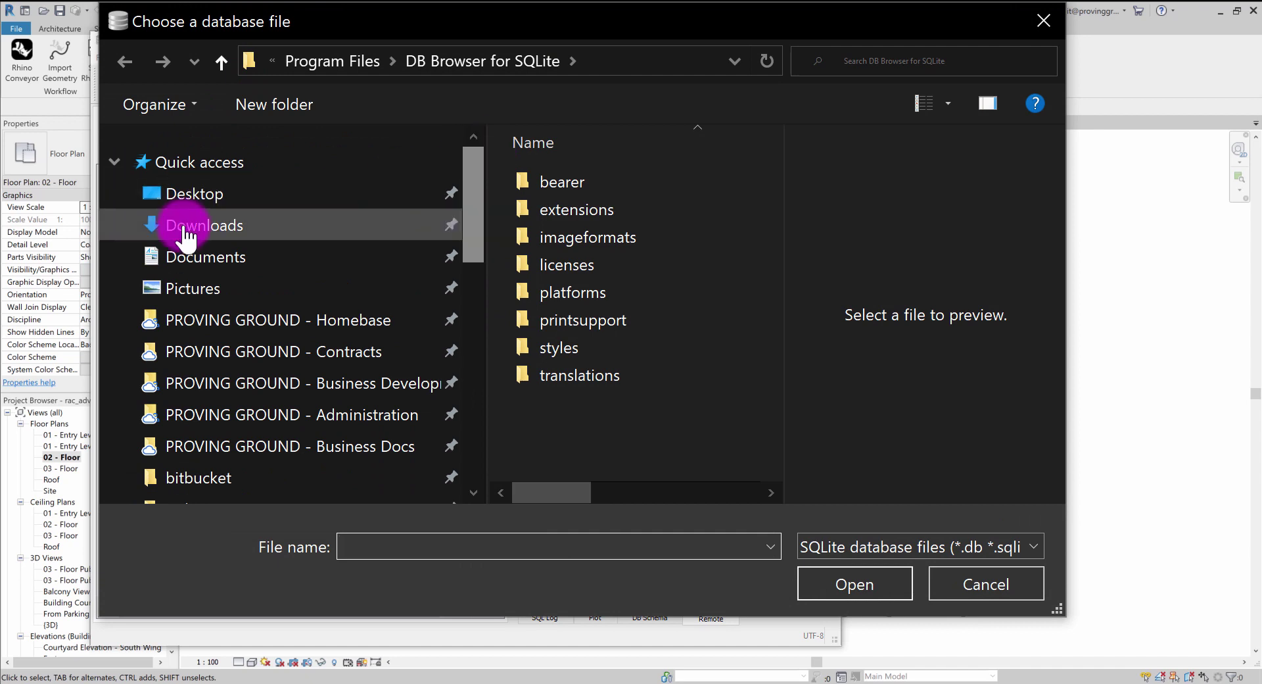
click(196, 193)
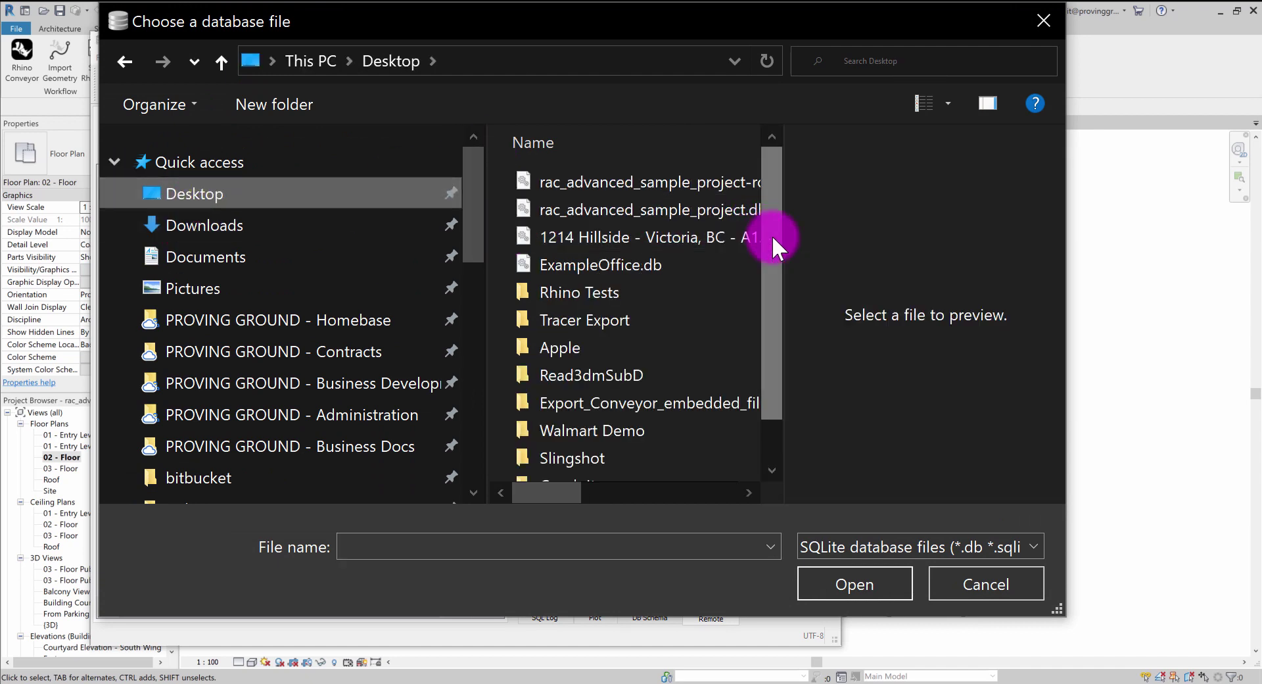
drag(784, 235, 931, 235)
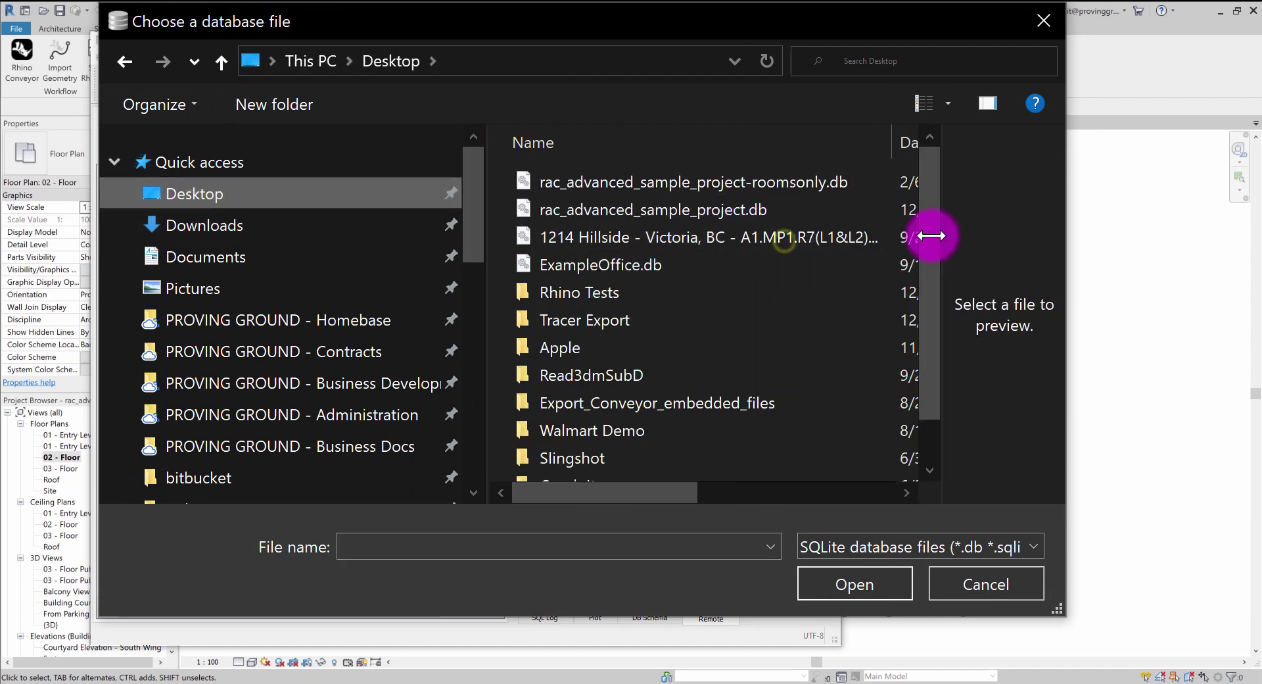
click(783, 180)
click(854, 584)
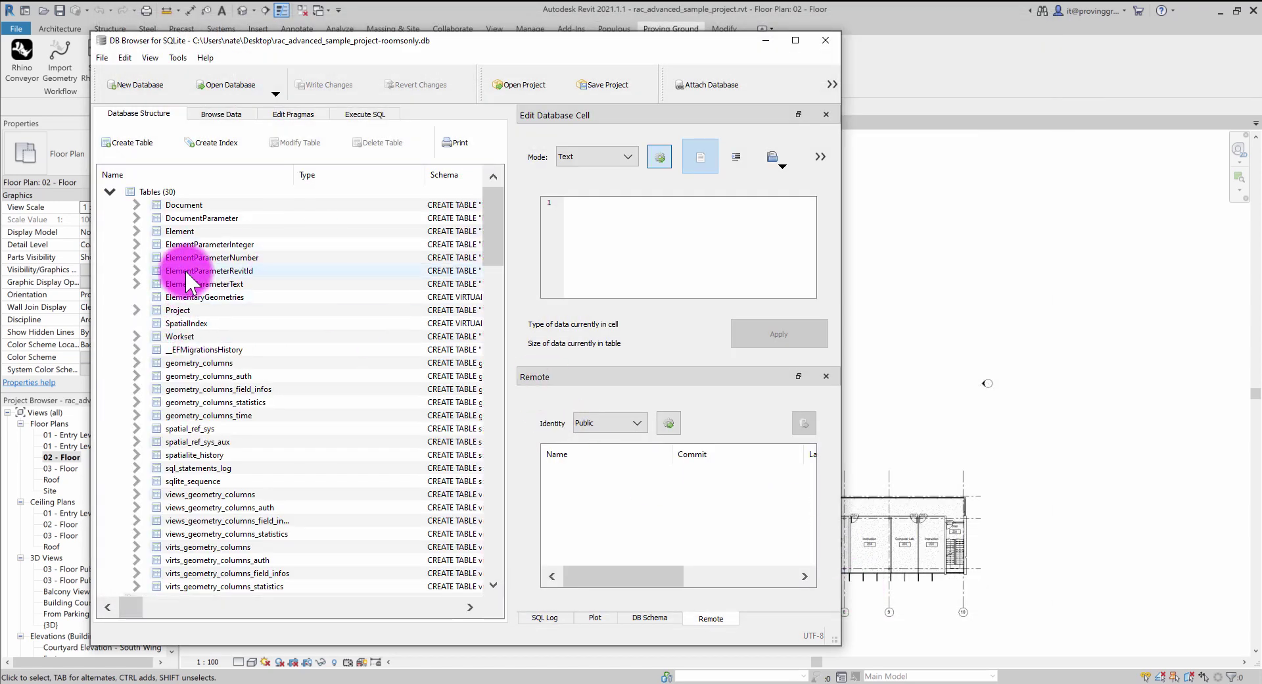
Widen the database window and examine the Element table's records, including the location and mesh columns.
scroll(188, 263, down, 3)
scroll(188, 263, up, 3)
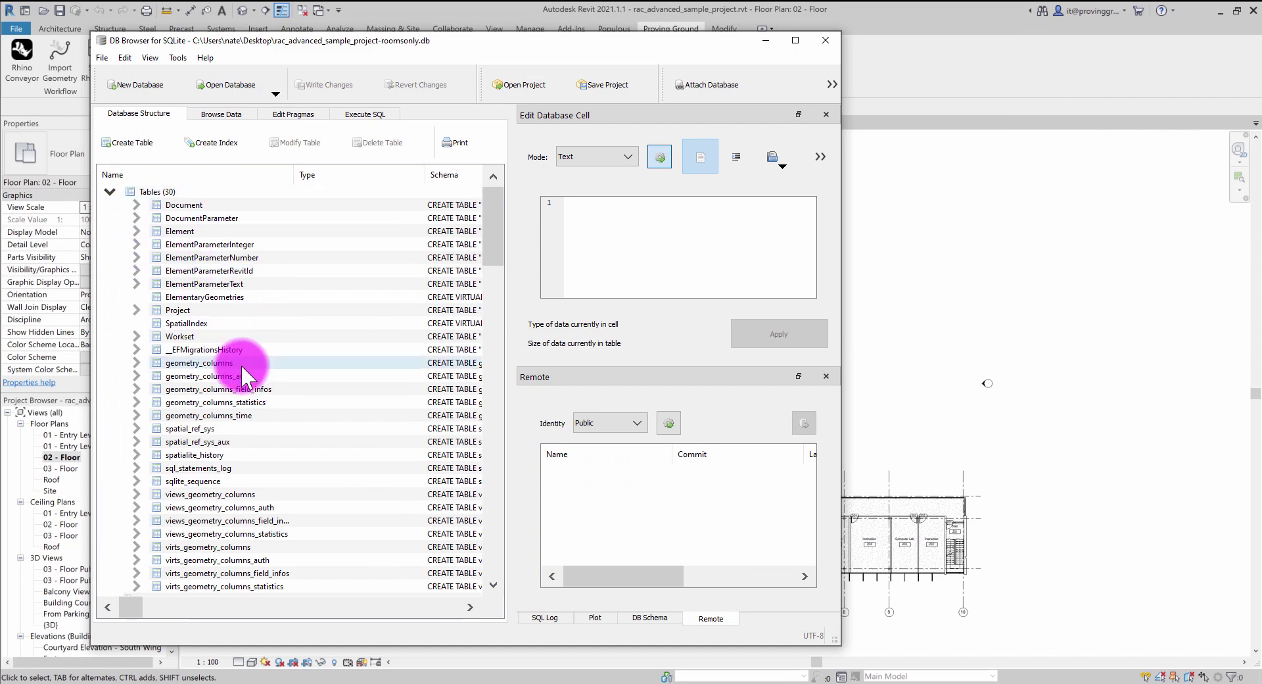
drag(845, 270, 1185, 263)
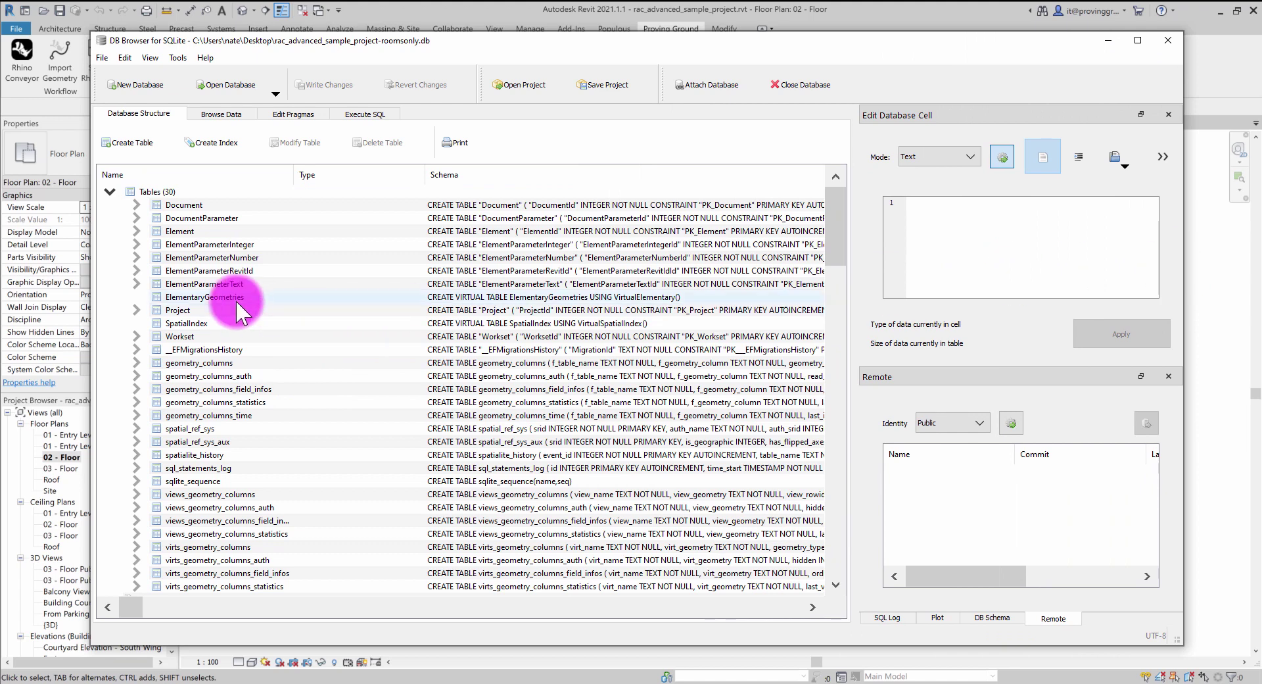
right_click(167, 231)
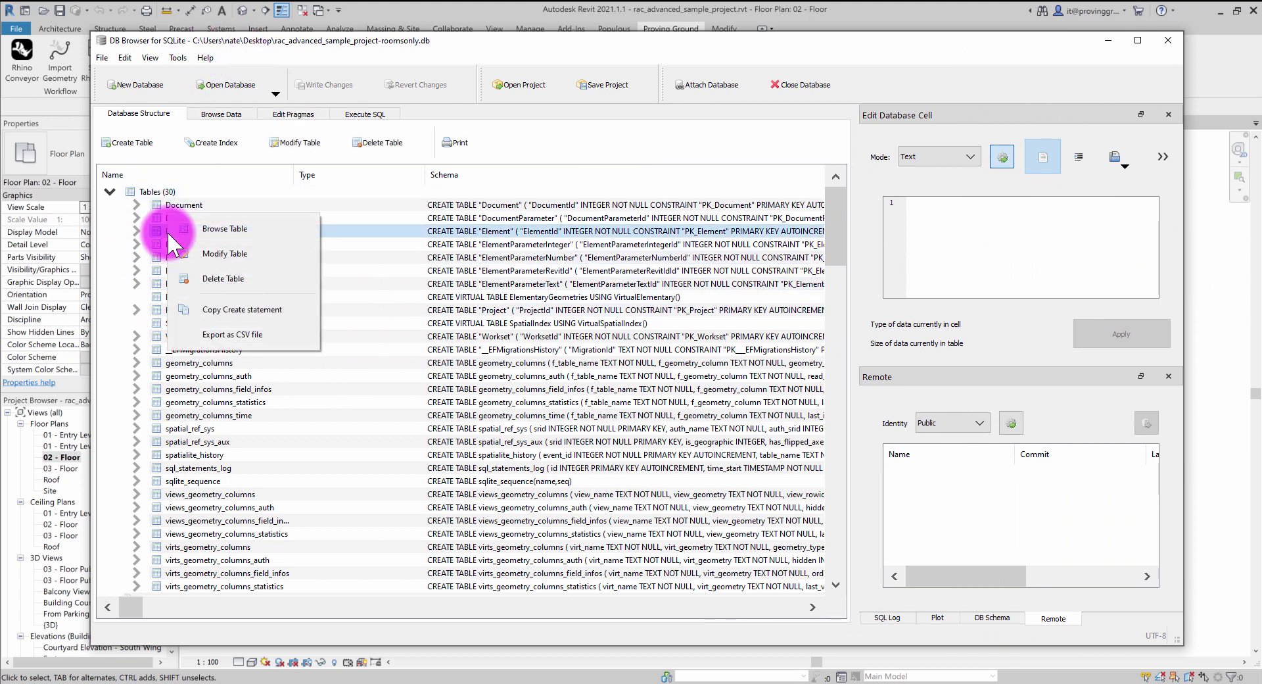
click(241, 231)
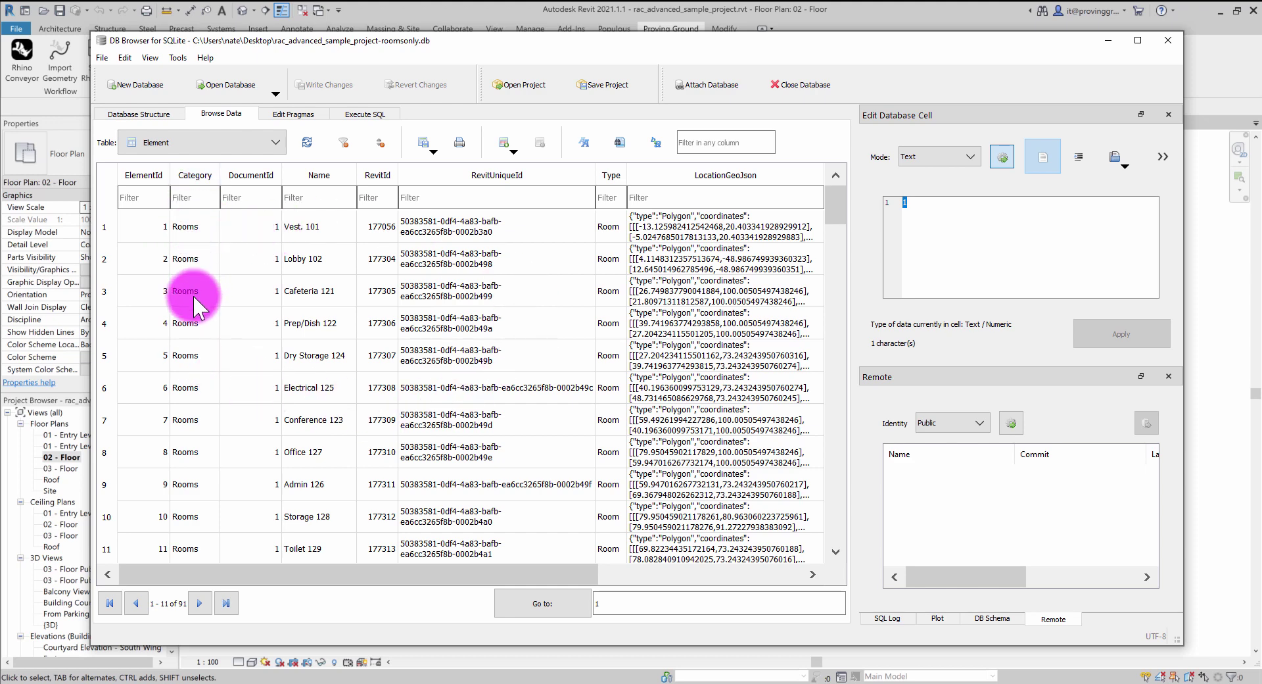
mouse_move(835, 198)
mouse_down()
mouse_move(836, 280)
mouse_move(829, 200)
mouse_up()
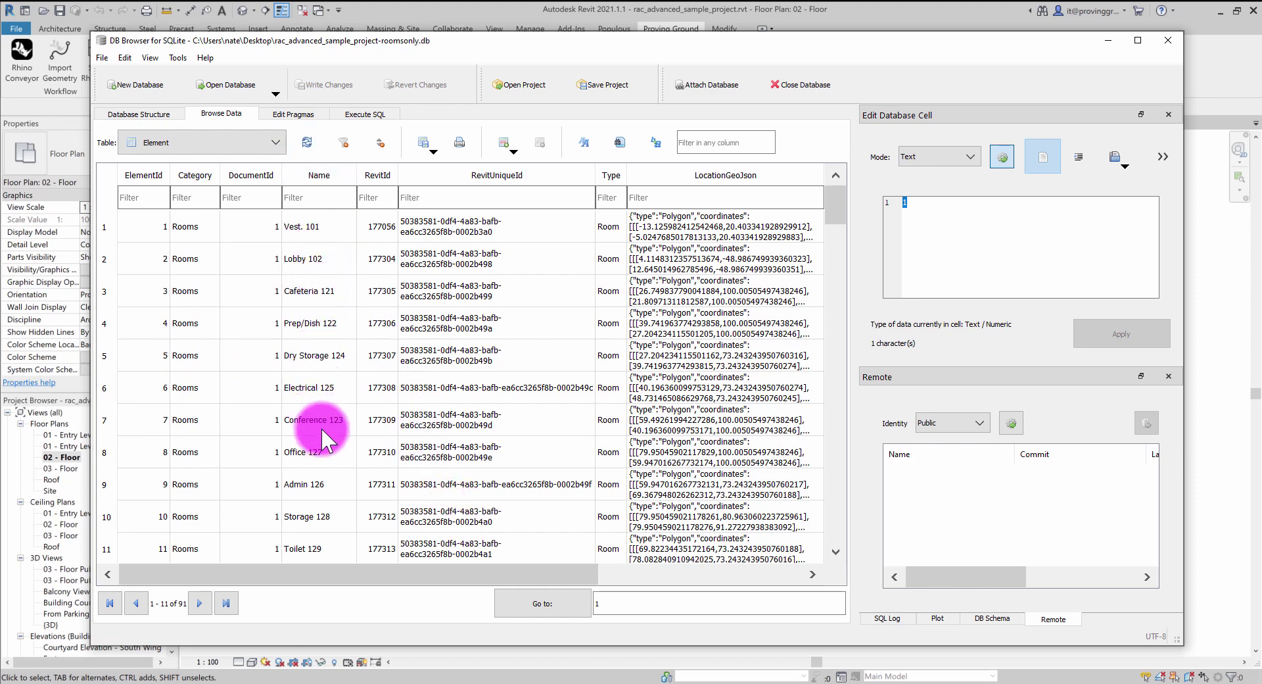
drag(547, 573, 718, 564)
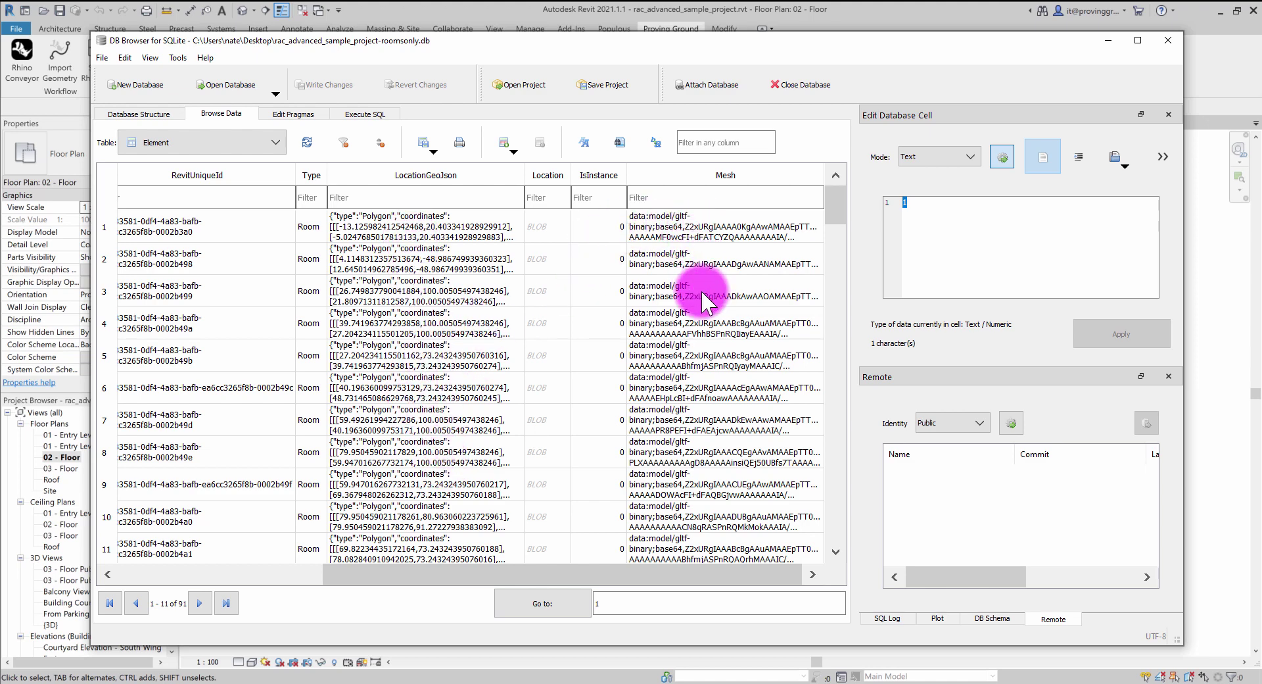
click(732, 575)
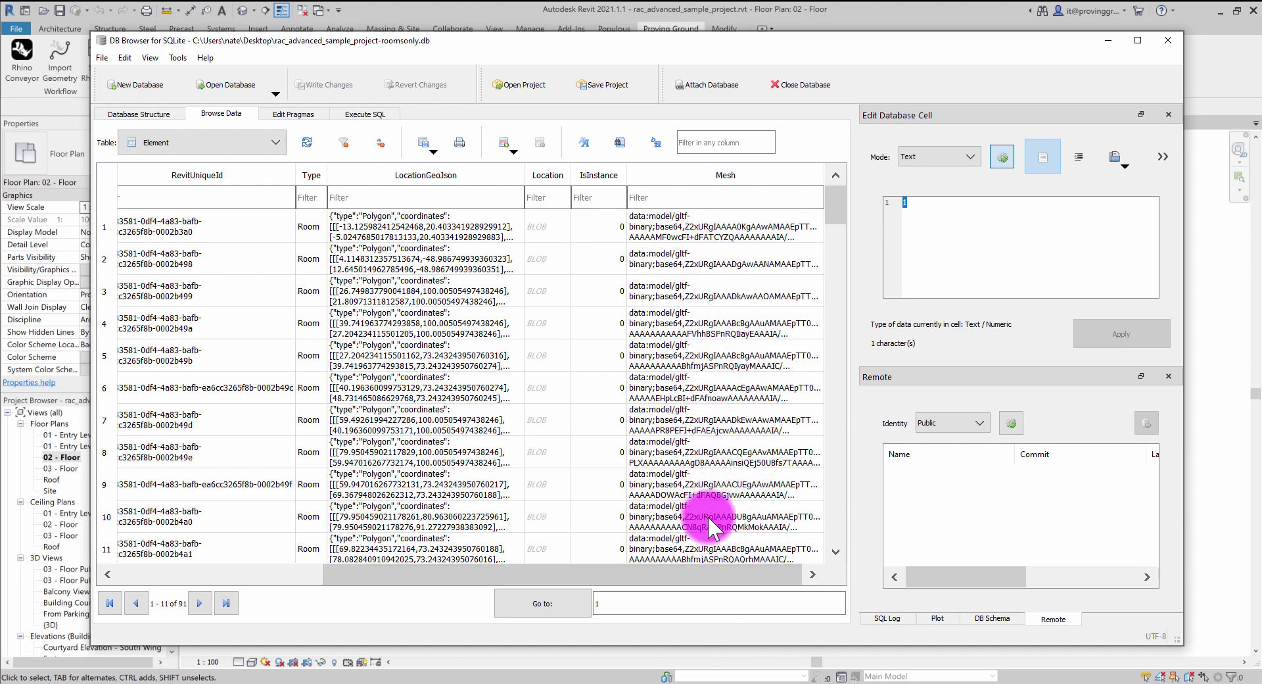
drag(696, 576, 454, 571)
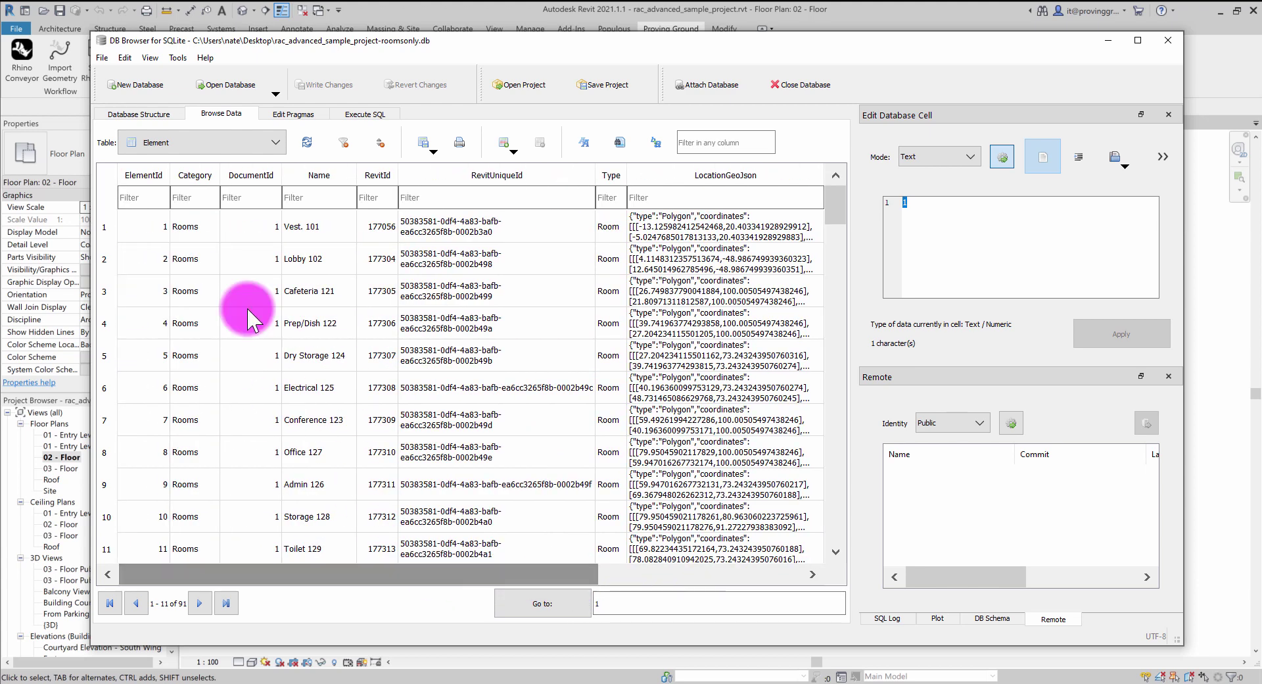
Collapse the Tables and Indices groups in the database structure and browse the data of the RoomElements view.
click(146, 118)
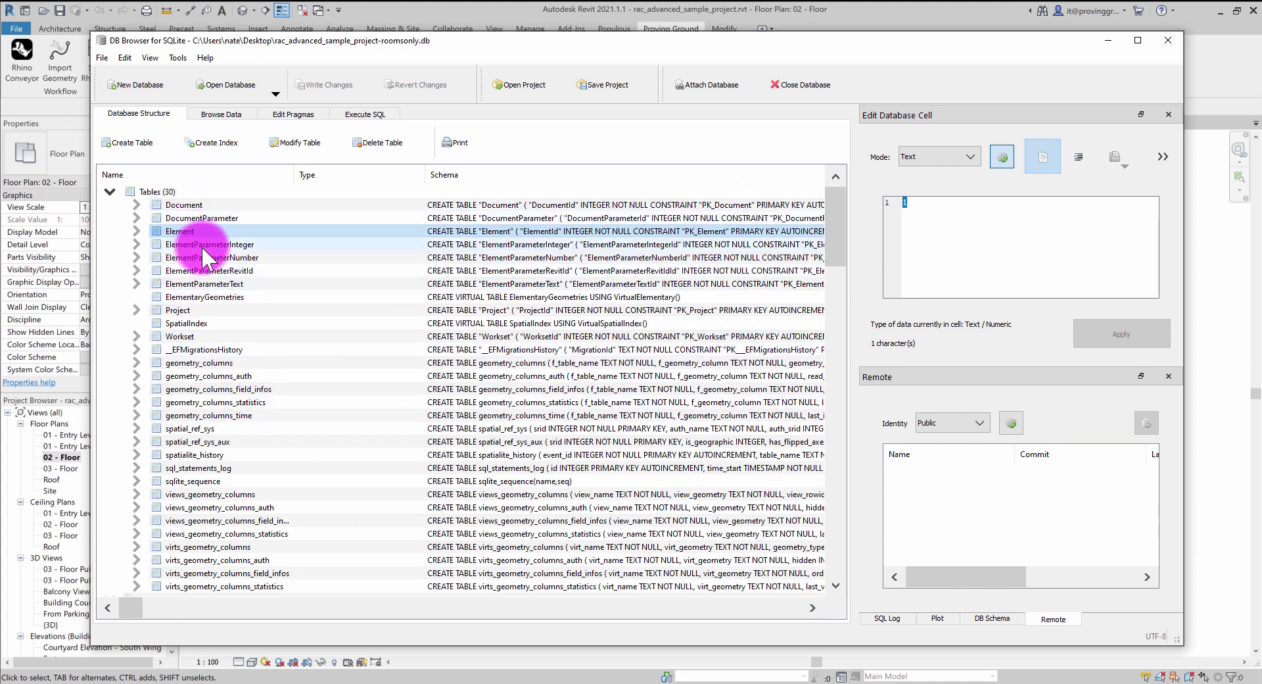
click(109, 191)
click(110, 204)
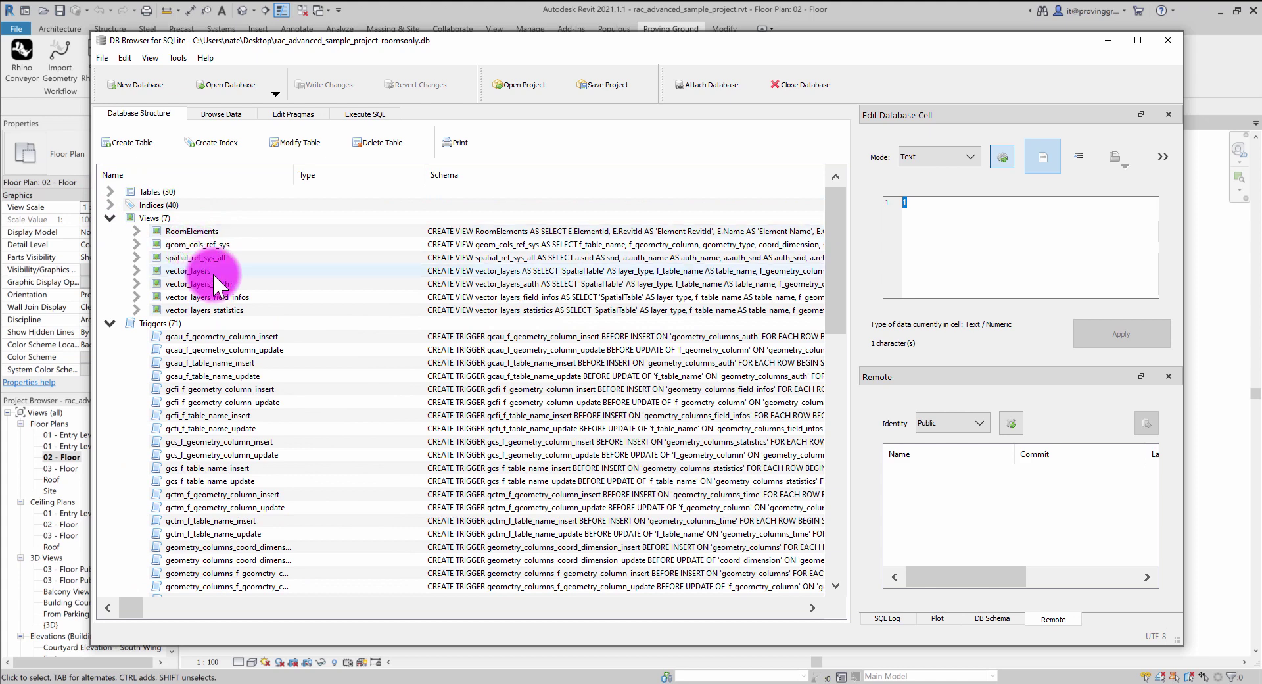
click(206, 232)
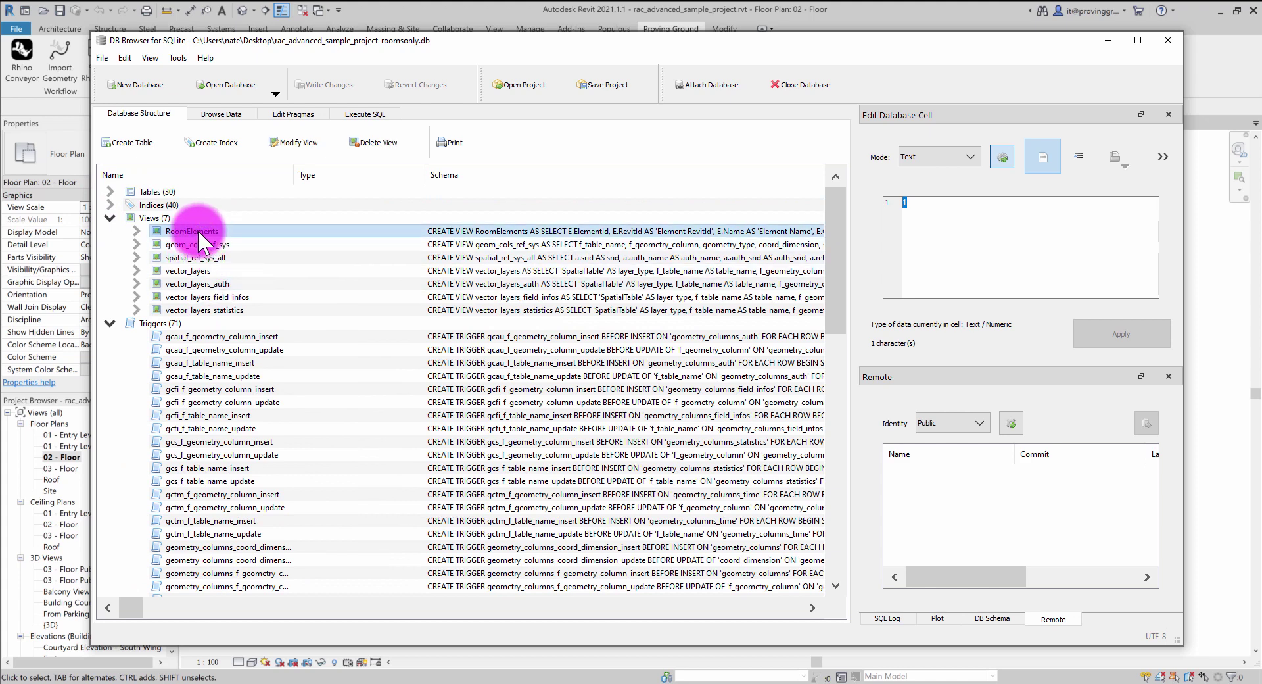
right_click(199, 231)
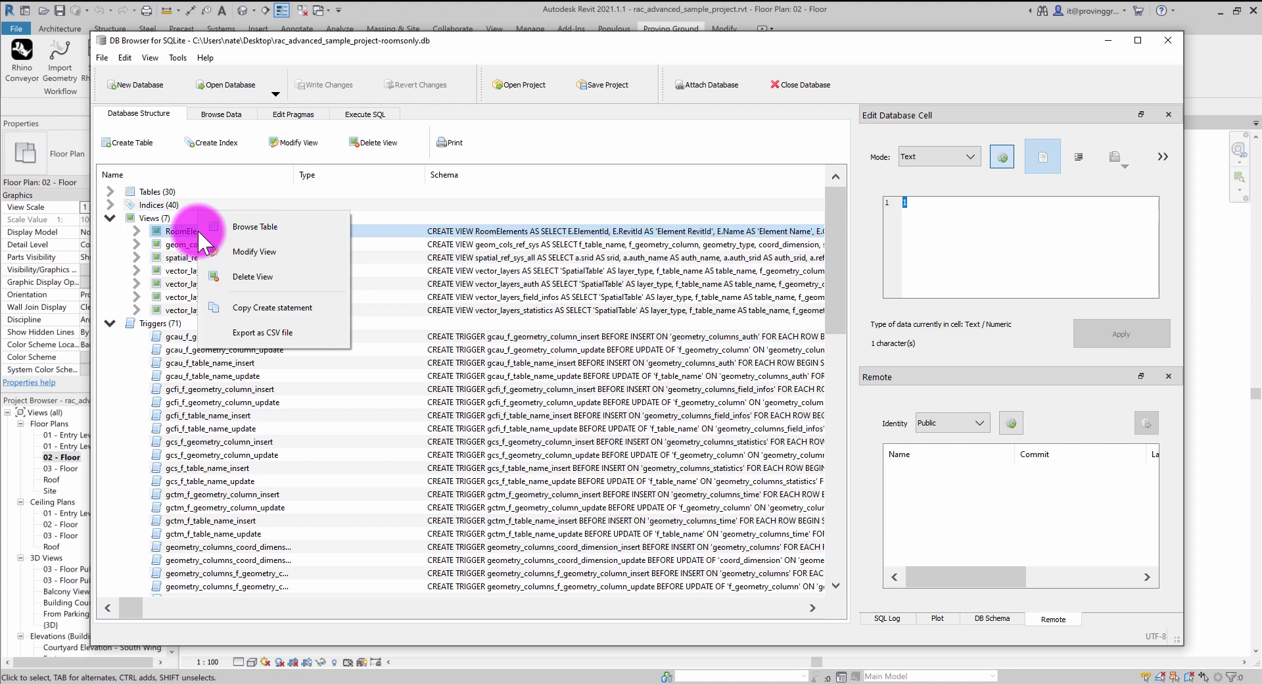
click(244, 229)
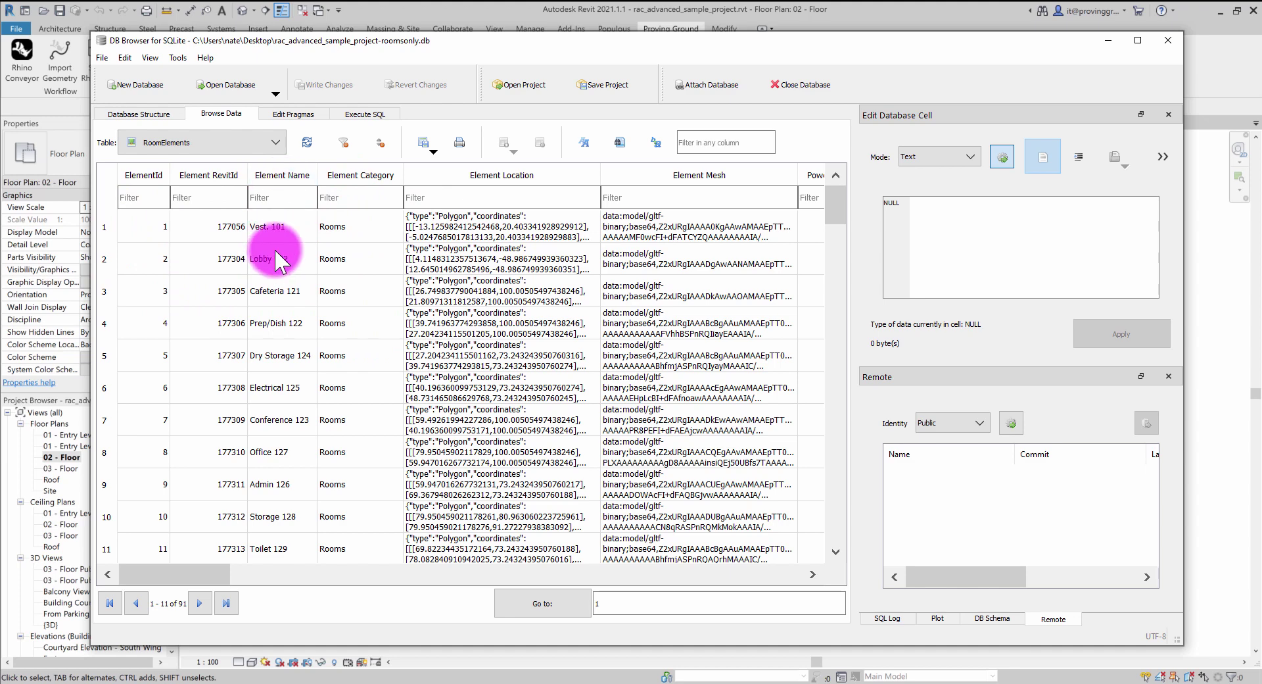
drag(198, 575, 263, 519)
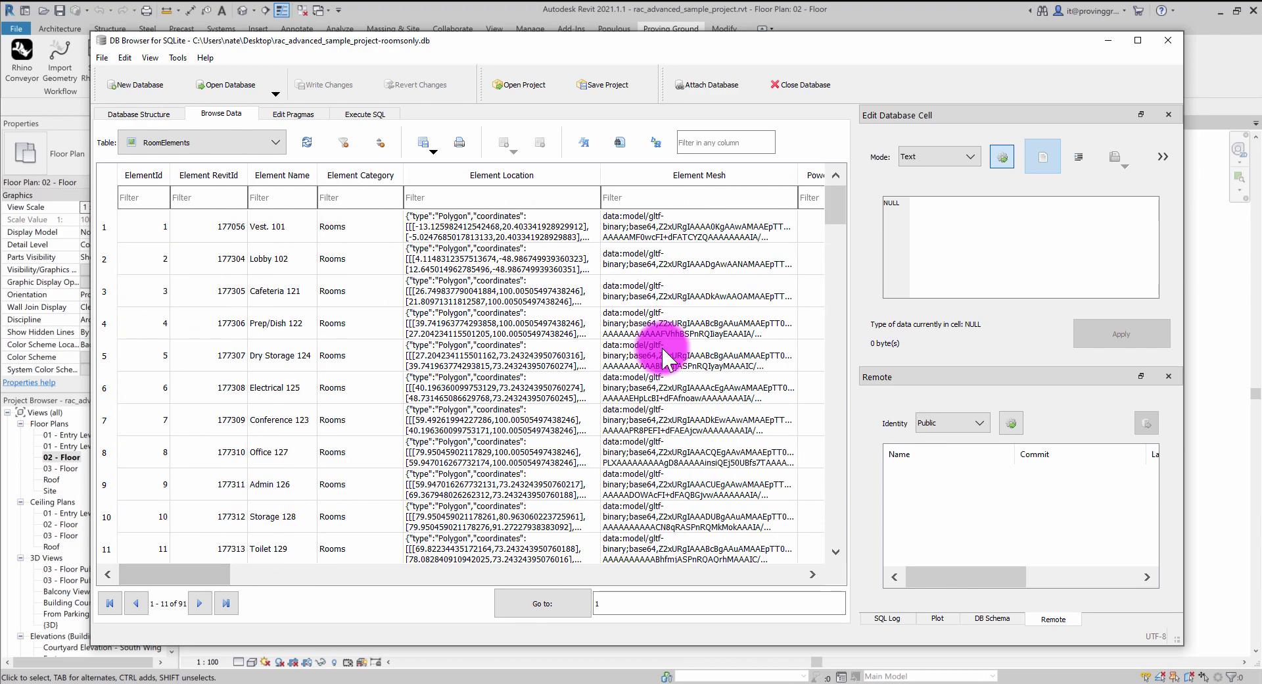
Switch back to Revit and clear the Rooms category filter in the Tracer 3D export options.
click(1107, 43)
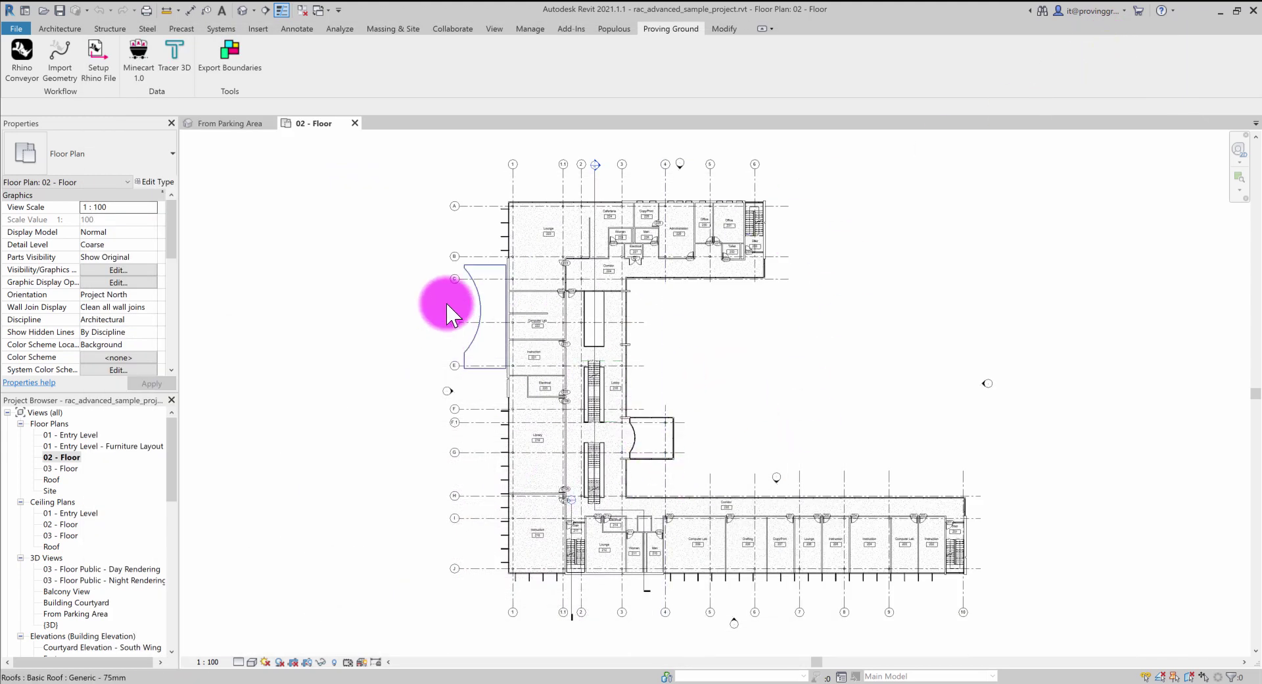
click(175, 55)
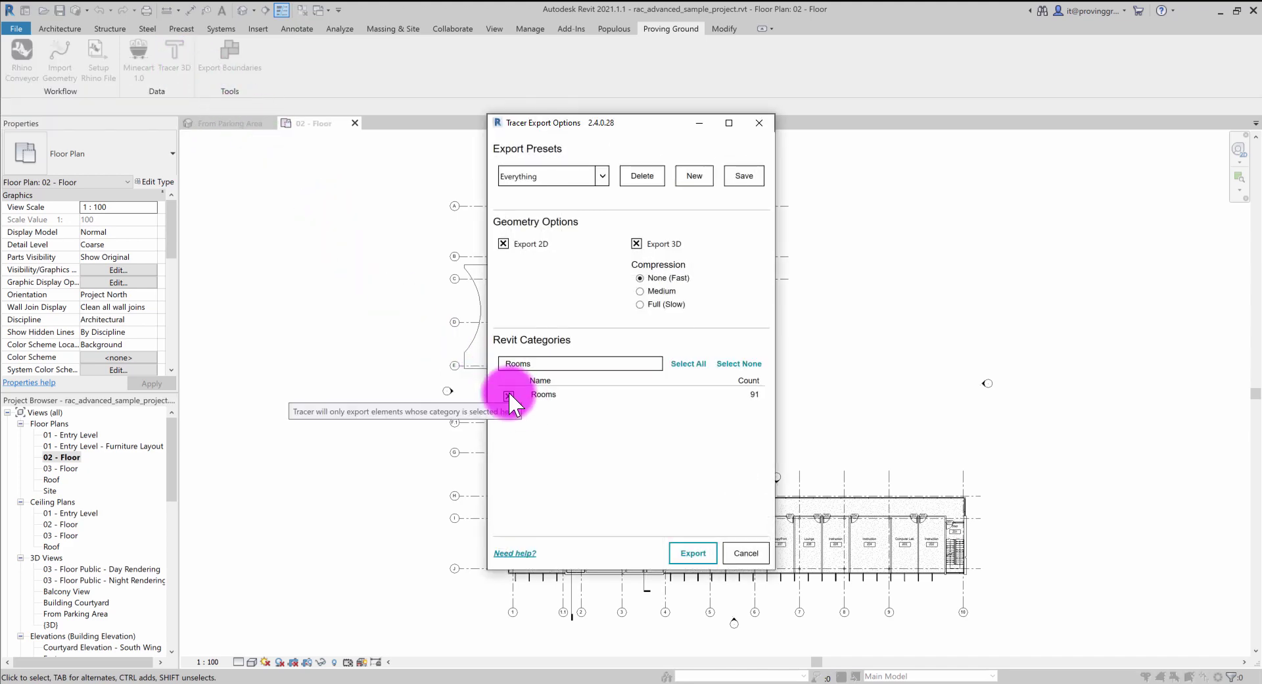
drag(586, 364, 491, 345)
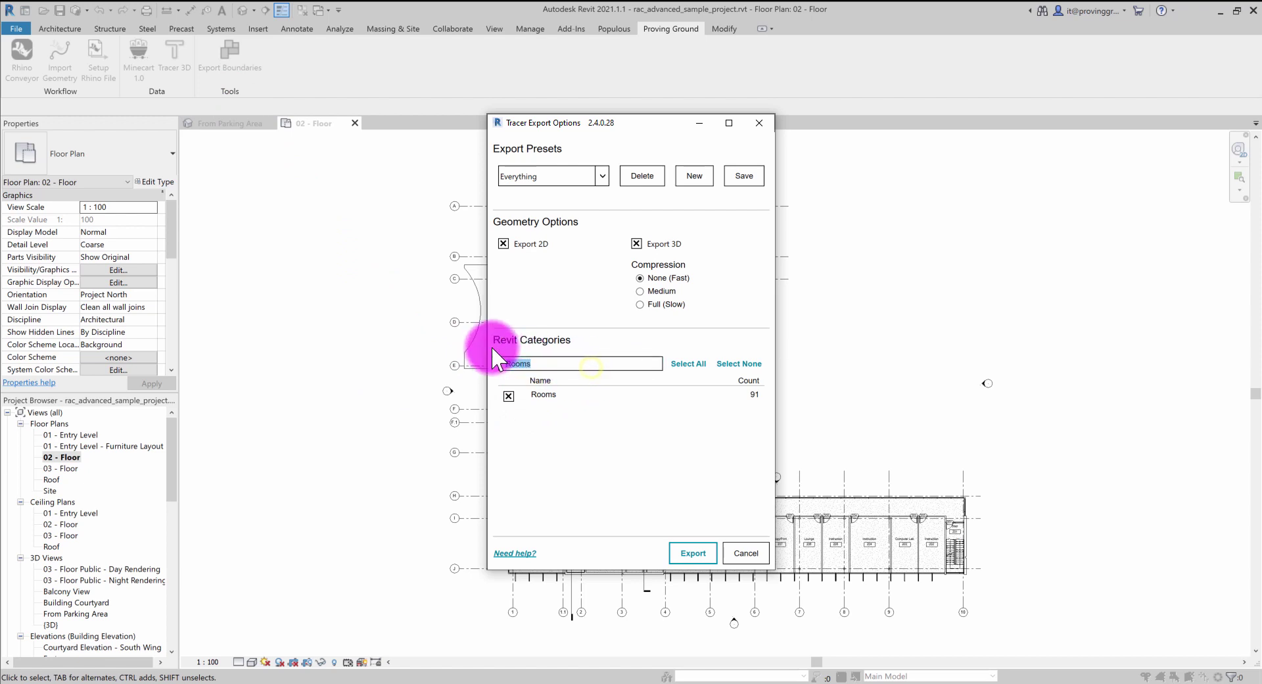
key(BackSpace)
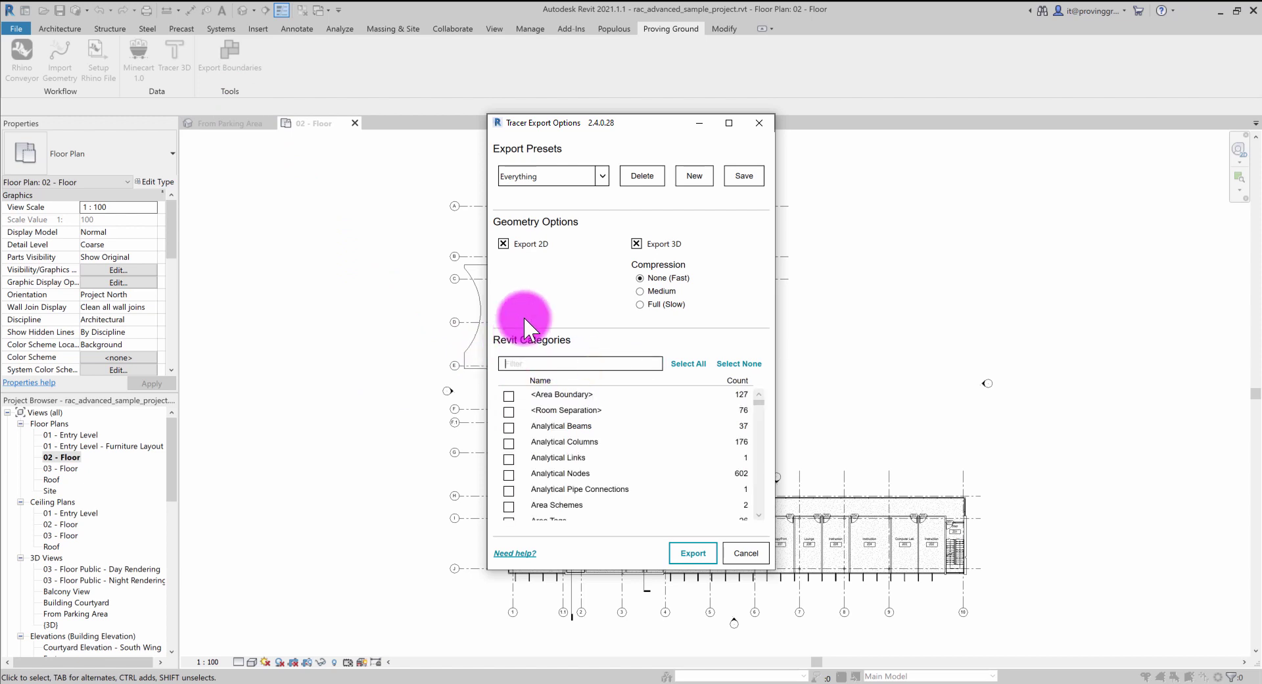